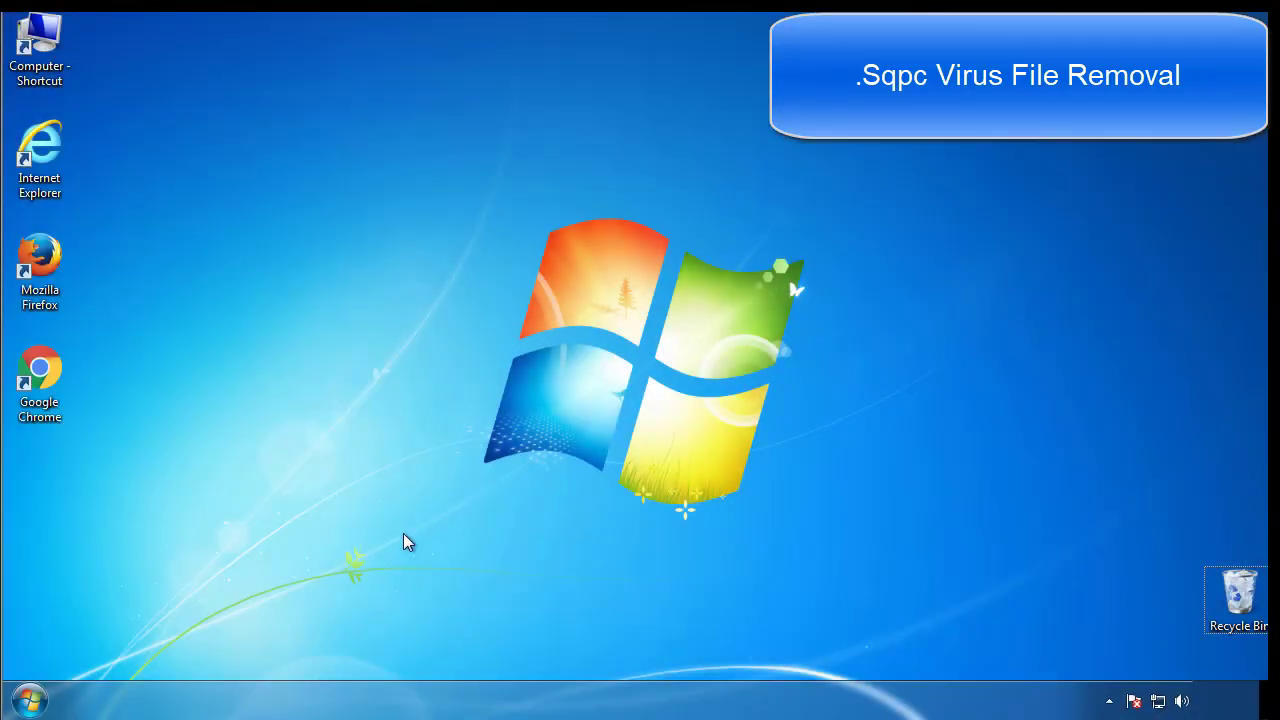
- Enable Minimal safe boot on msconfig's Boot tab and restart the computer
{"action": "left_click", "coordinate": [30, 700]}
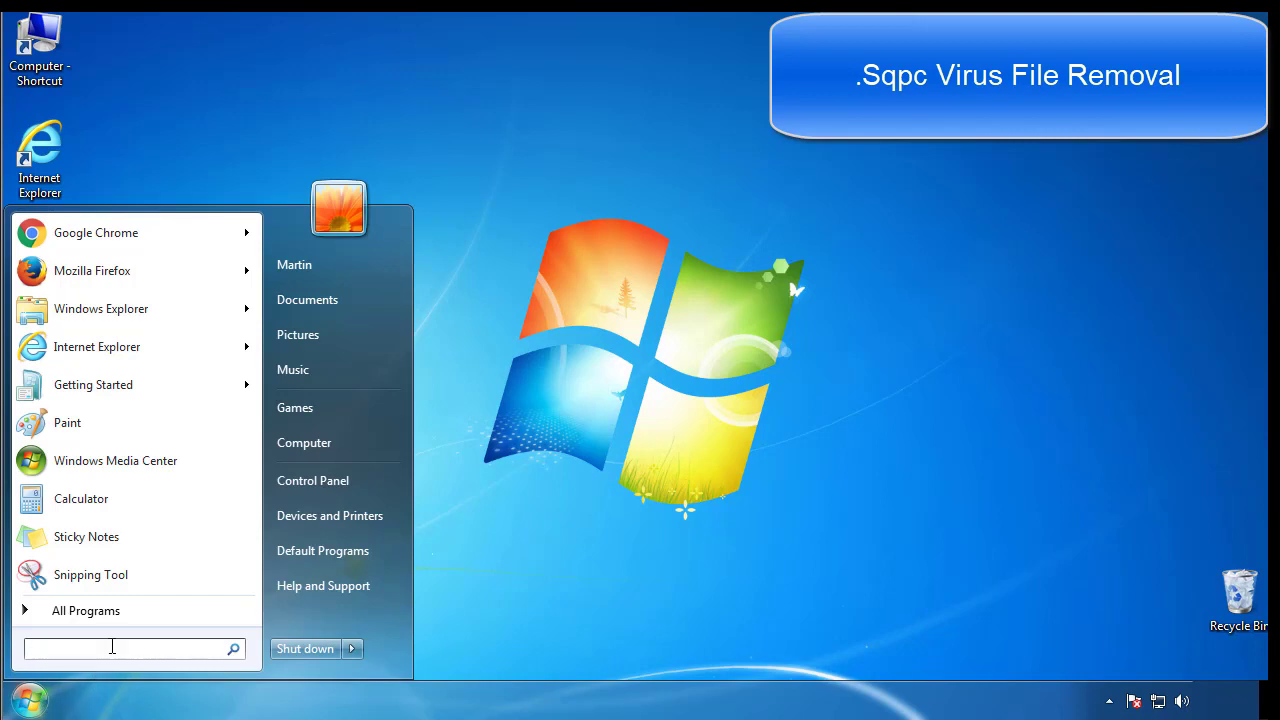
{"action": "type", "text": "msconfig"}
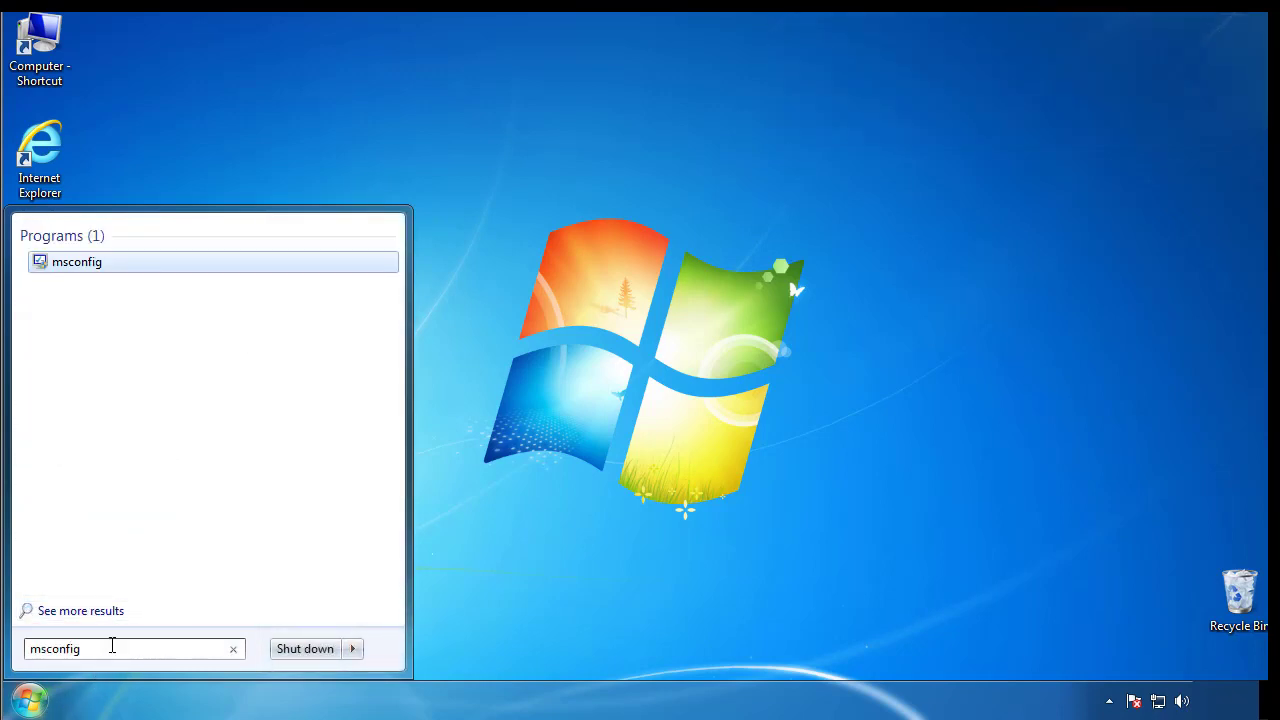
{"action": "key", "text": "Return"}
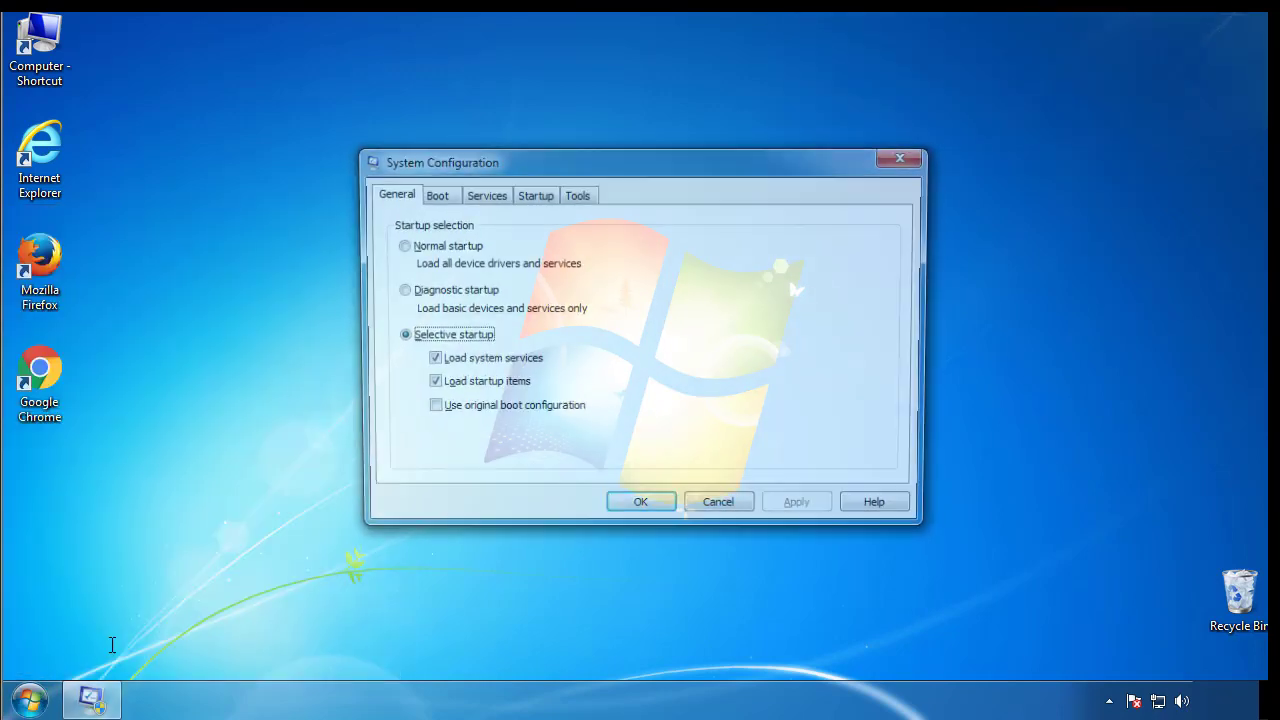
{"action": "left_click", "coordinate": [432, 196]}
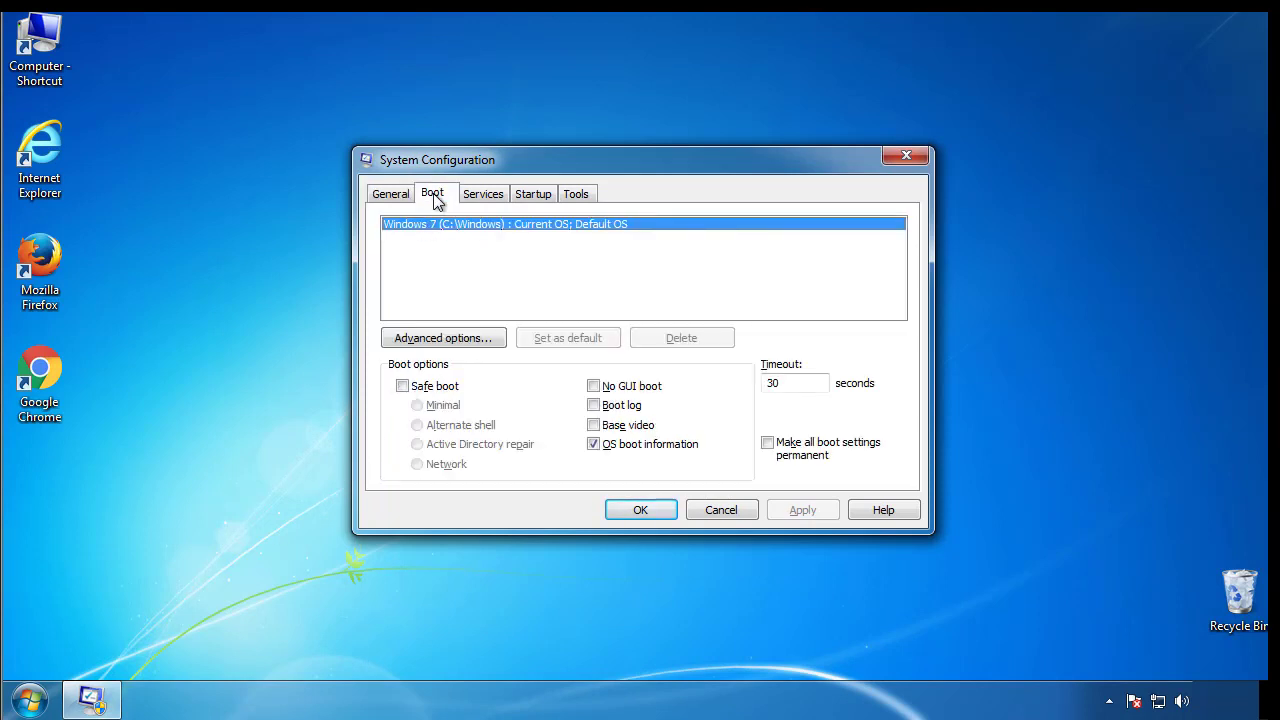
{"action": "left_click", "coordinate": [402, 386]}
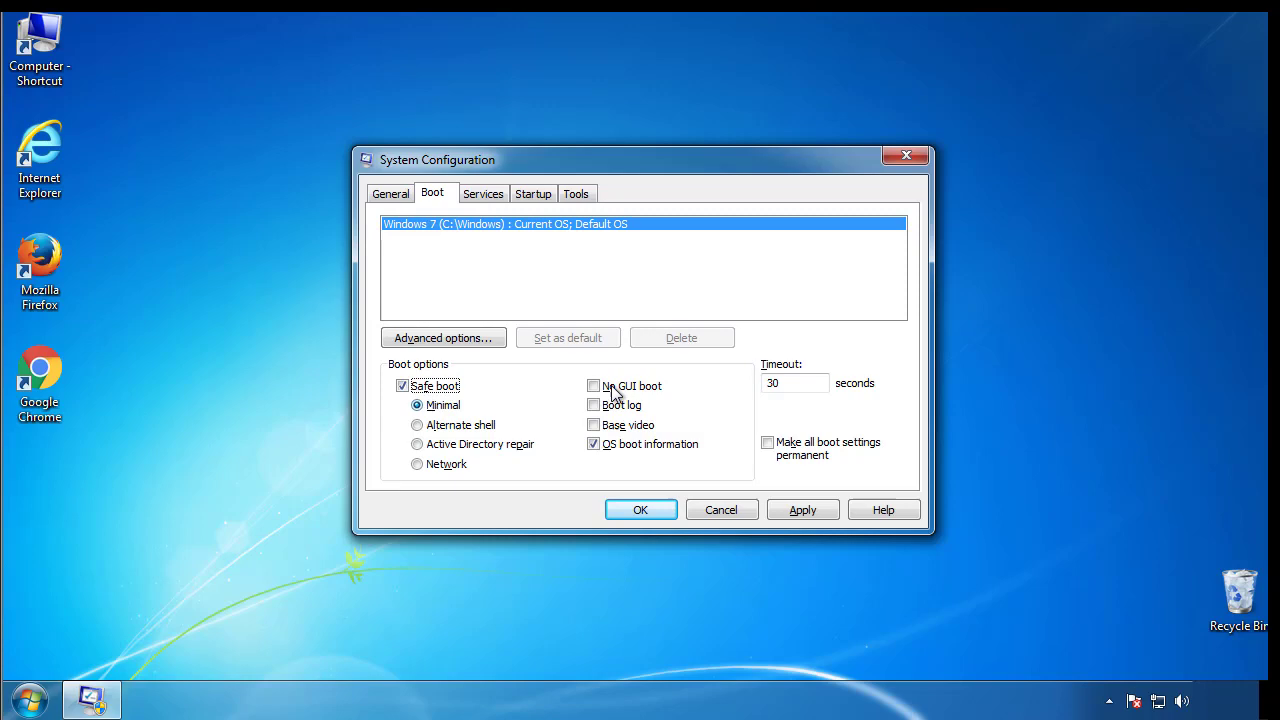
{"action": "left_click", "coordinate": [659, 517]}
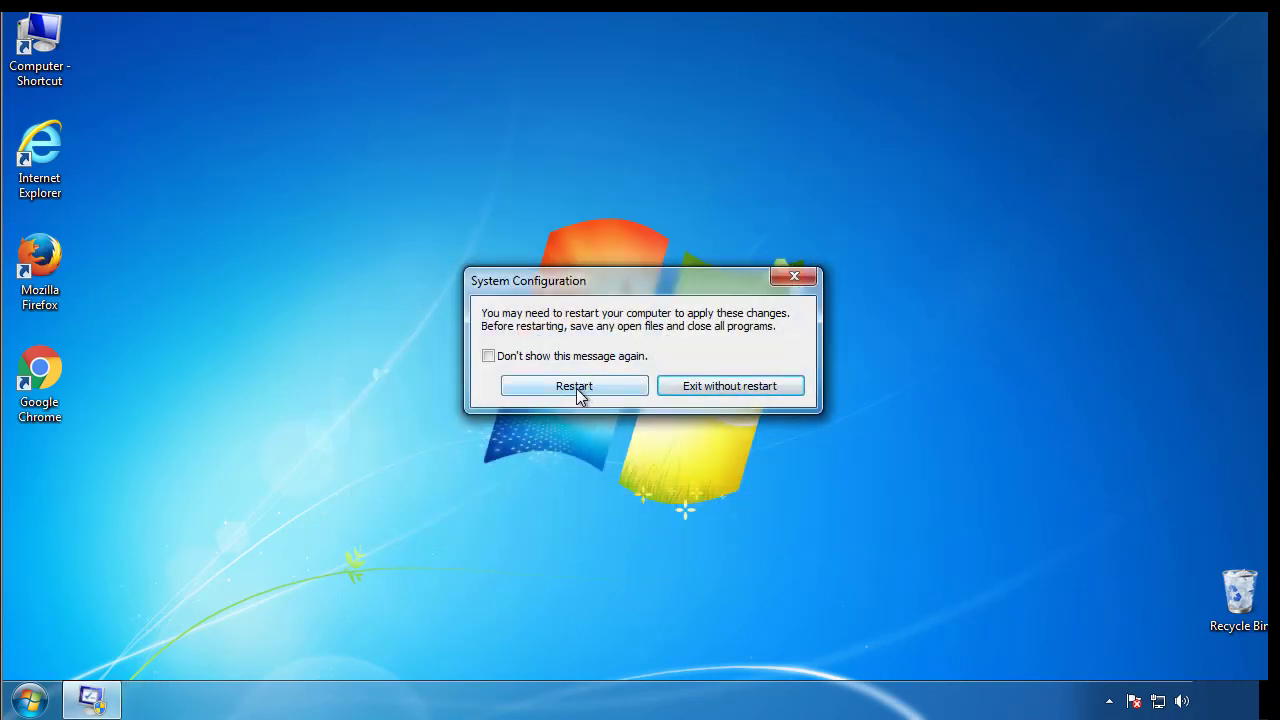
{"action": "left_click", "coordinate": [577, 389]}
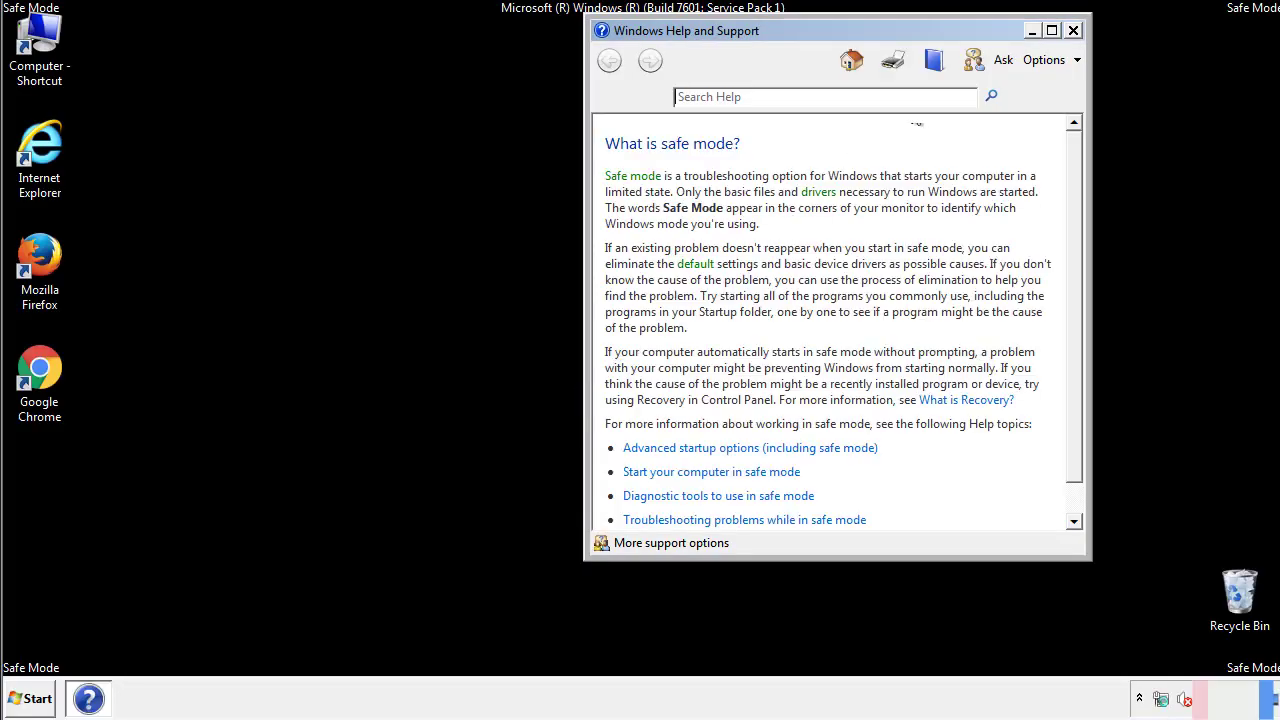
- Dismiss the Safe Mode help and set Folder Options to show hidden files, folders and drives
{"action": "left_click", "coordinate": [1073, 30]}
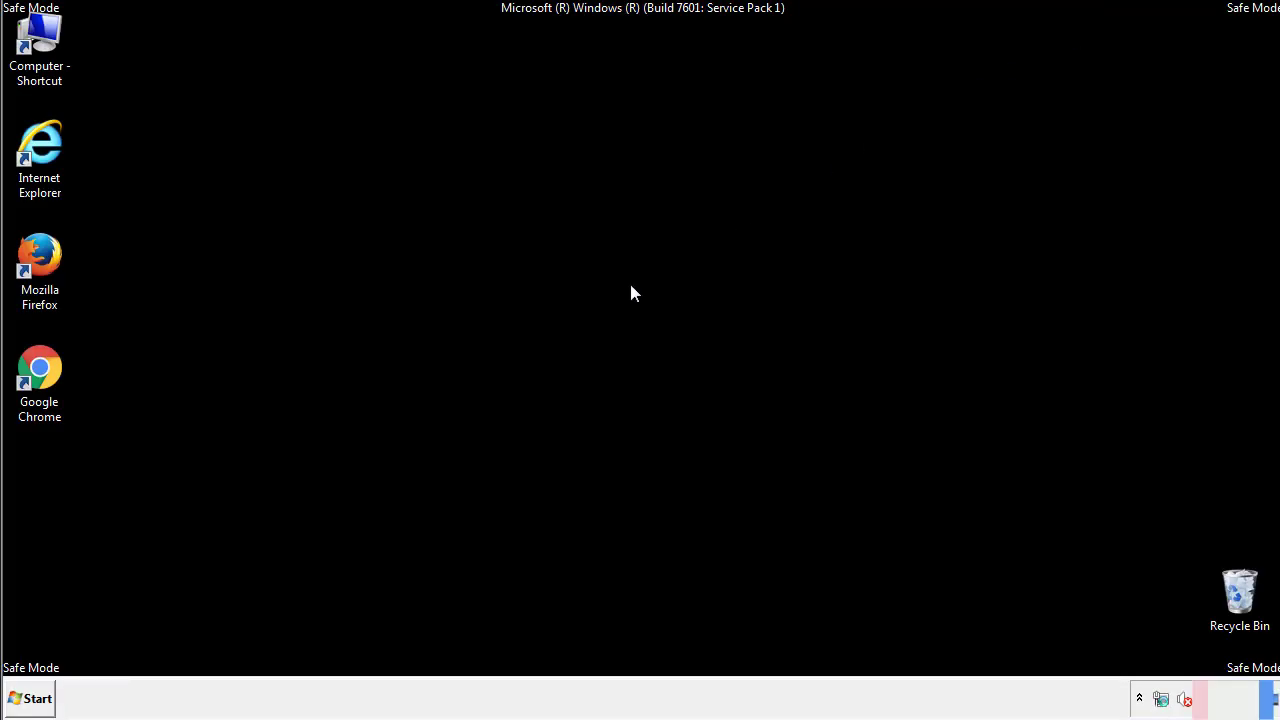
{"action": "left_click", "coordinate": [38, 697]}
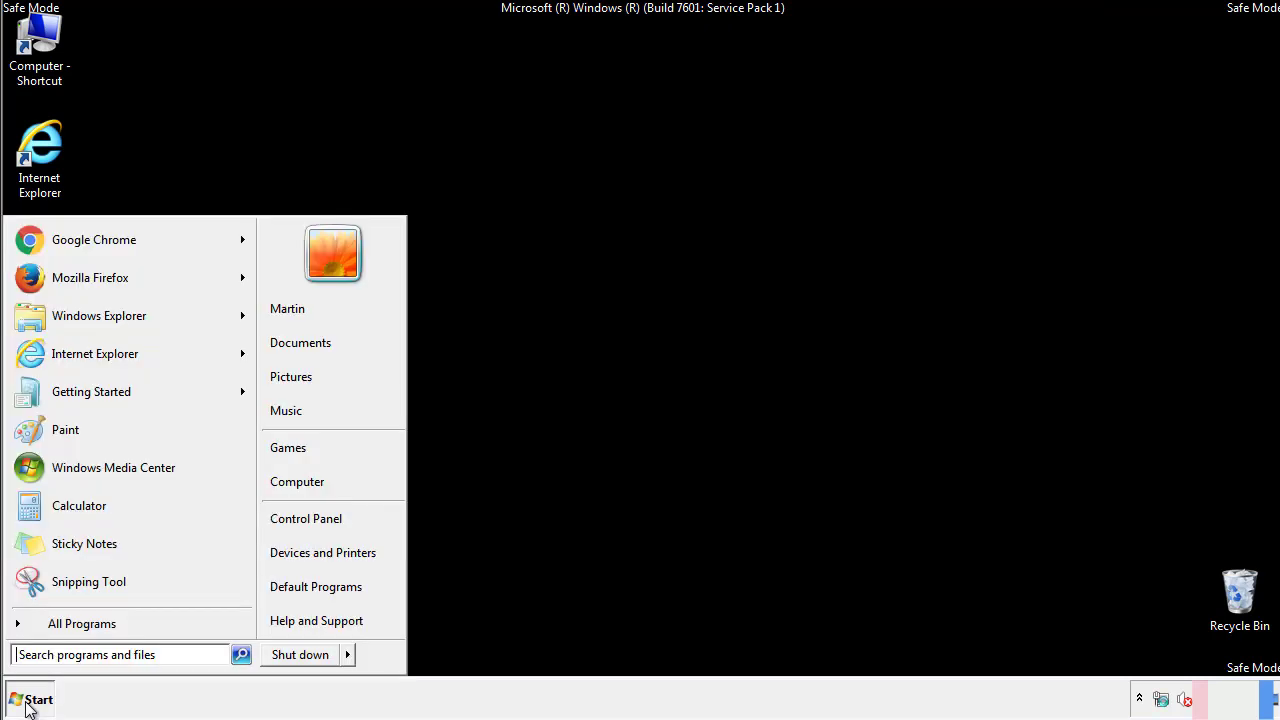
{"action": "left_click", "coordinate": [318, 515]}
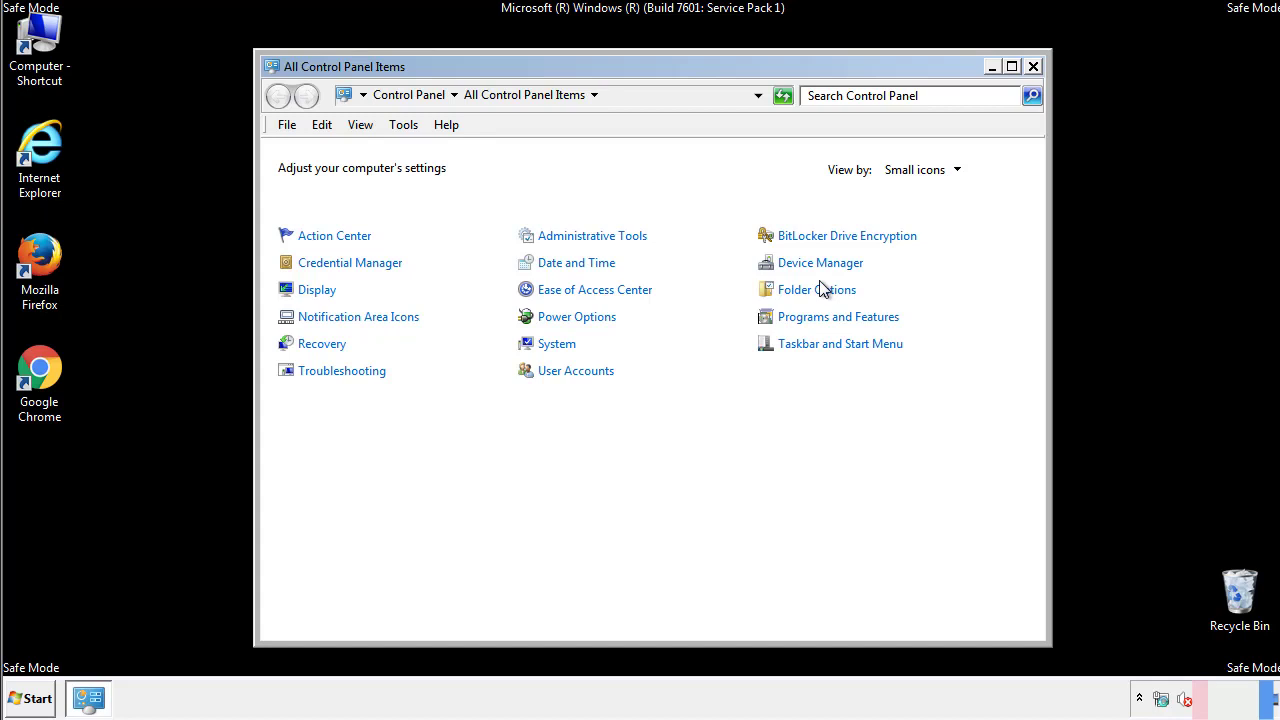
{"action": "left_click", "coordinate": [818, 290]}
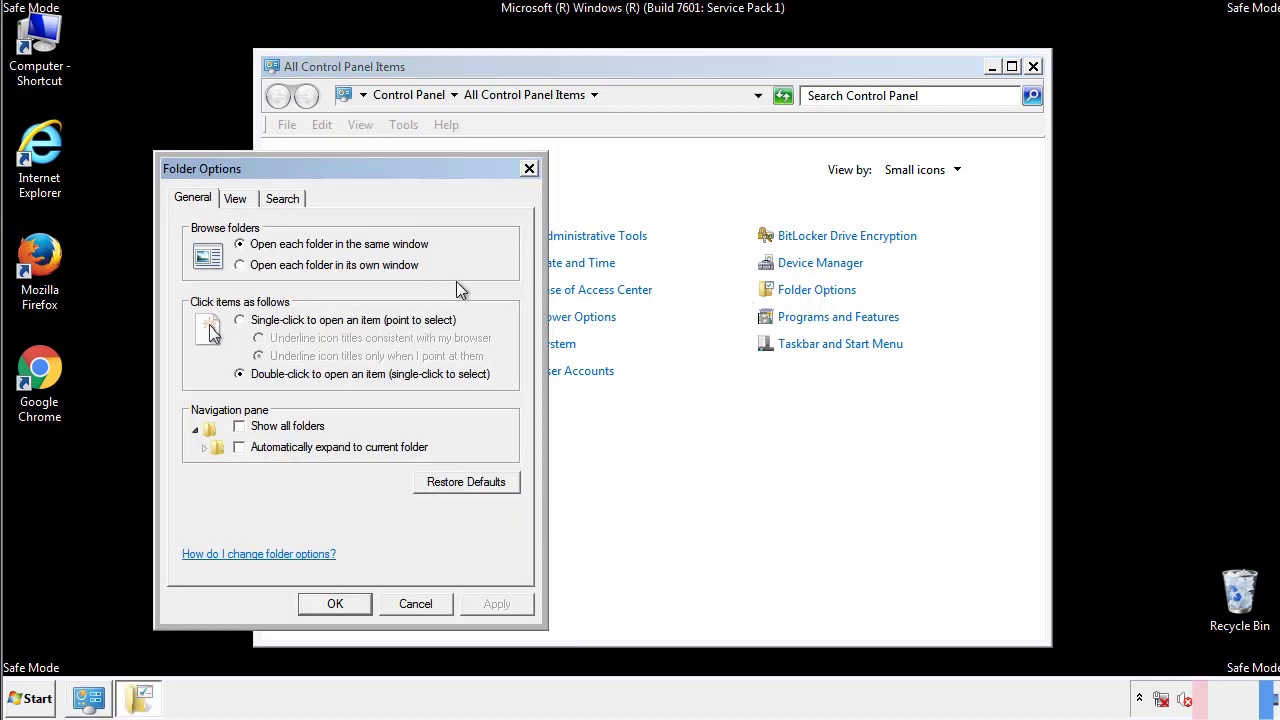
{"action": "left_click", "coordinate": [238, 203]}
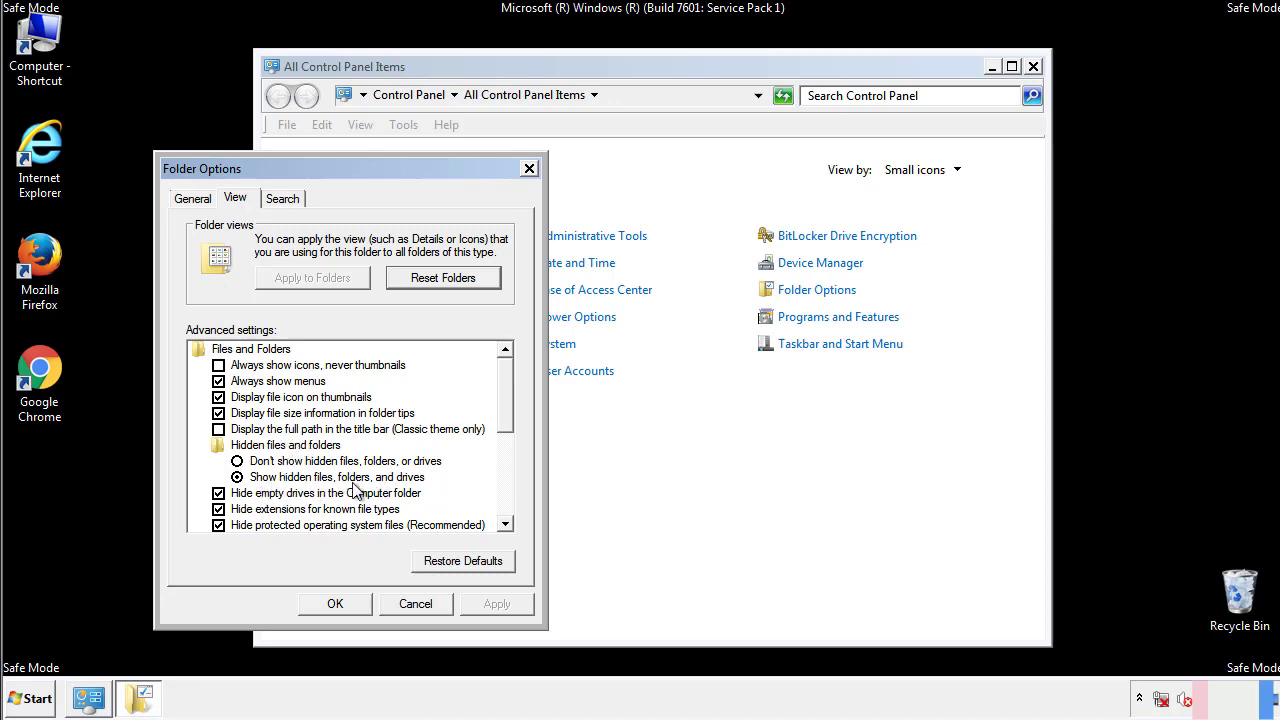
{"action": "left_click", "coordinate": [345, 601]}
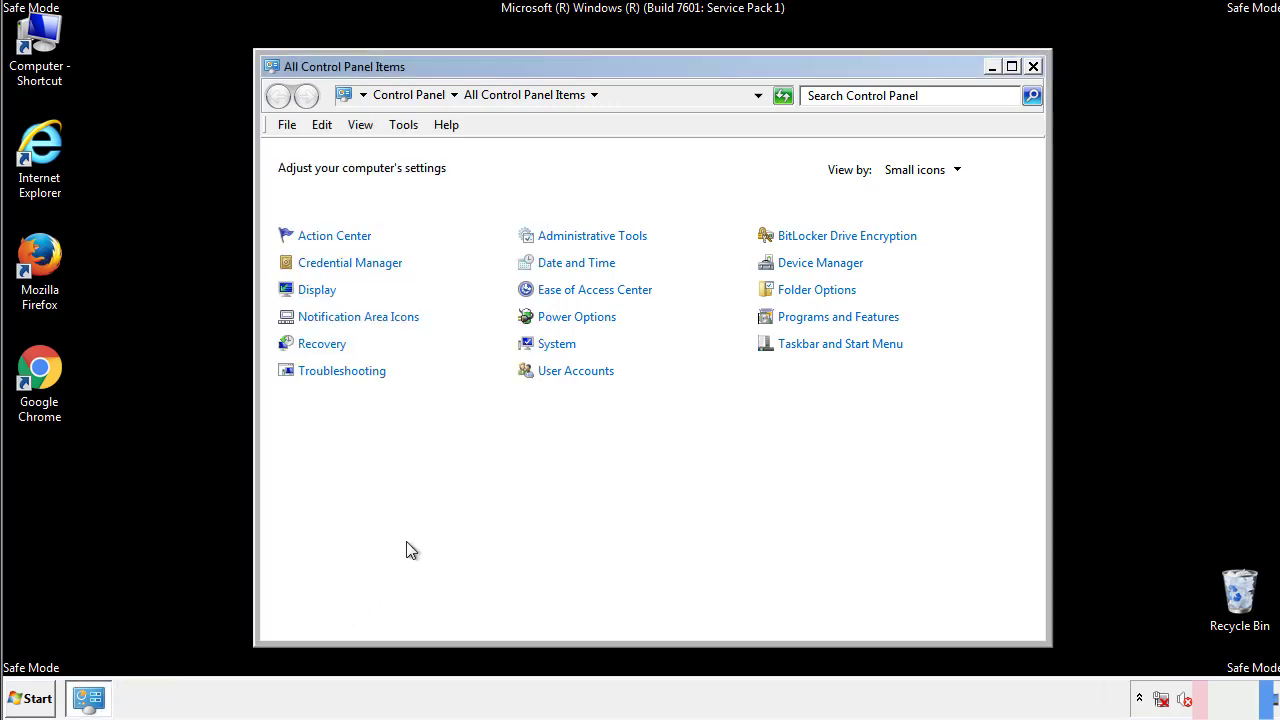
{"action": "left_click", "coordinate": [1034, 66]}
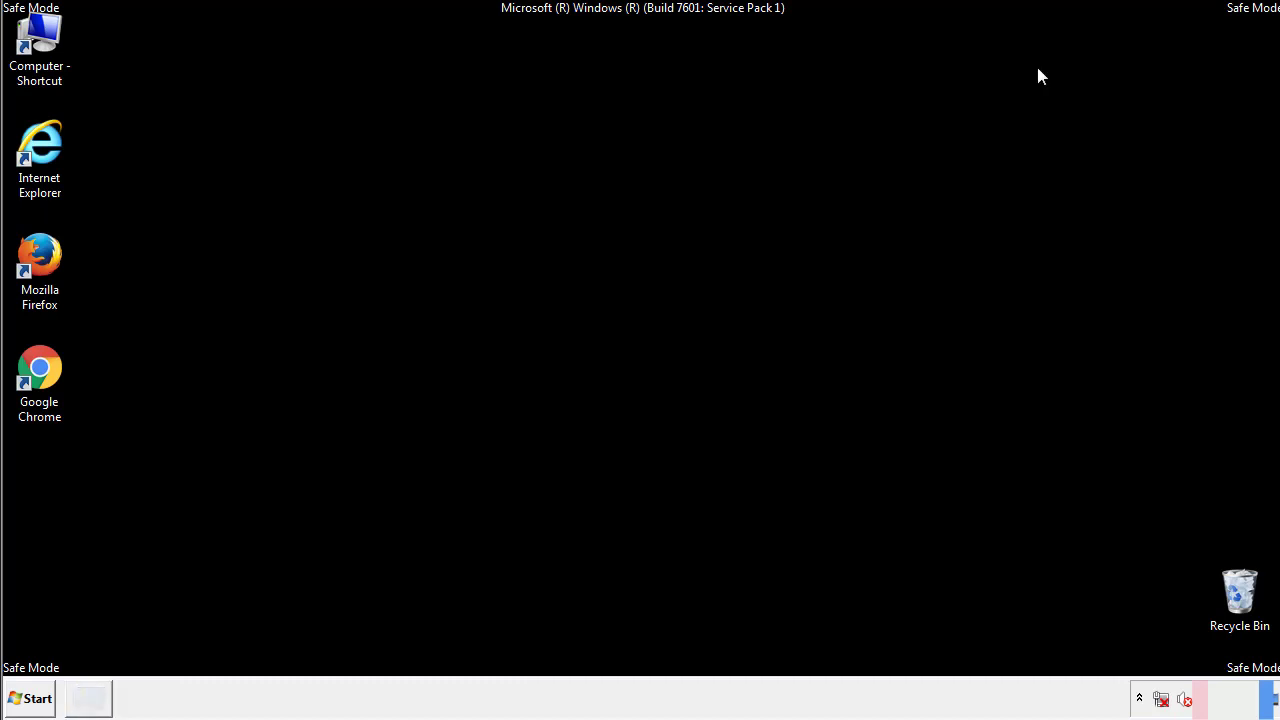
- Browse to C:\Windows\System32\drivers\etc and open the hosts file with Notepad
{"action": "double_click", "coordinate": [52, 35]}
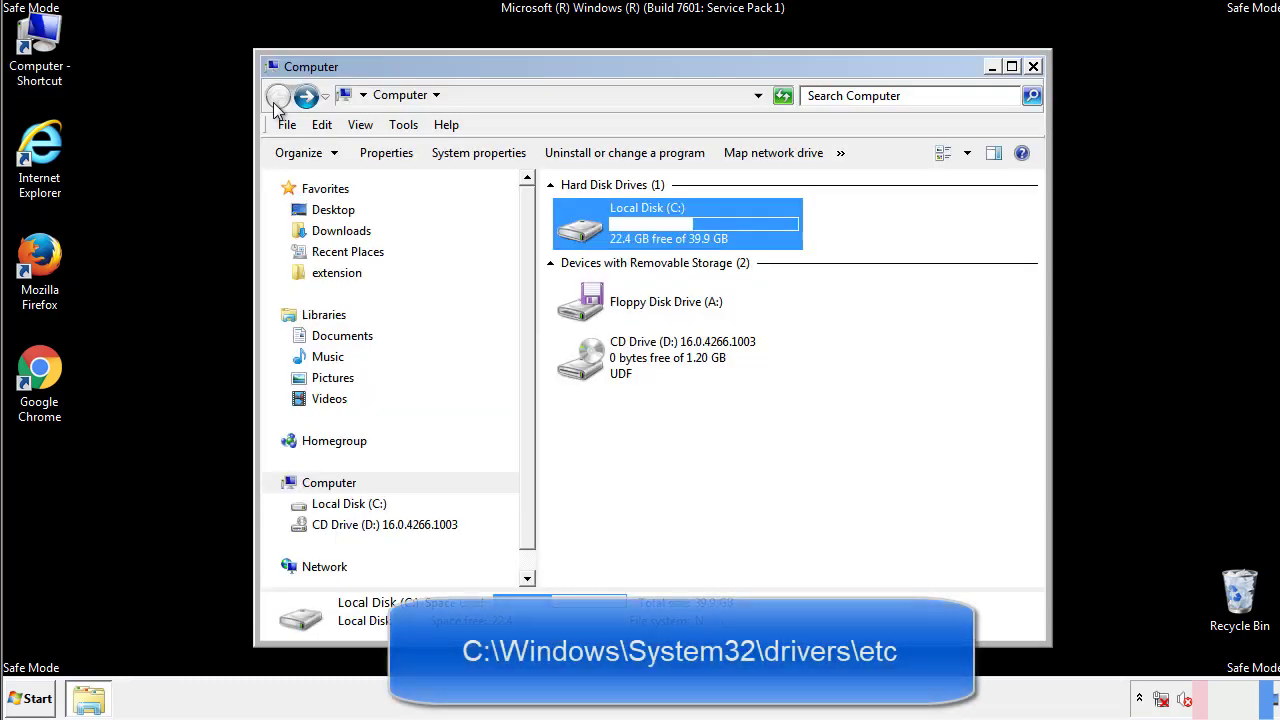
{"action": "double_click", "coordinate": [576, 228]}
{"action": "left_click", "coordinate": [584, 368]}
{"action": "double_click", "coordinate": [584, 368]}
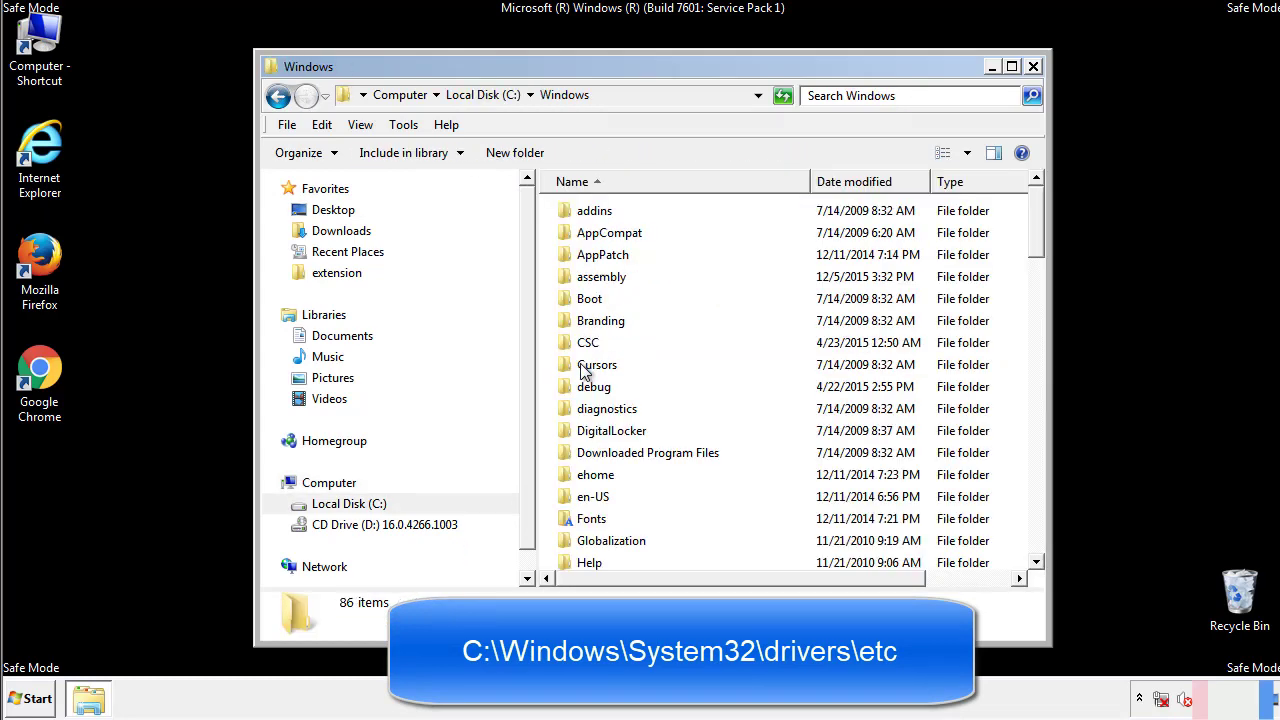
{"action": "scroll", "coordinate": [590, 452], "scroll_direction": "down", "scroll_amount": 2}
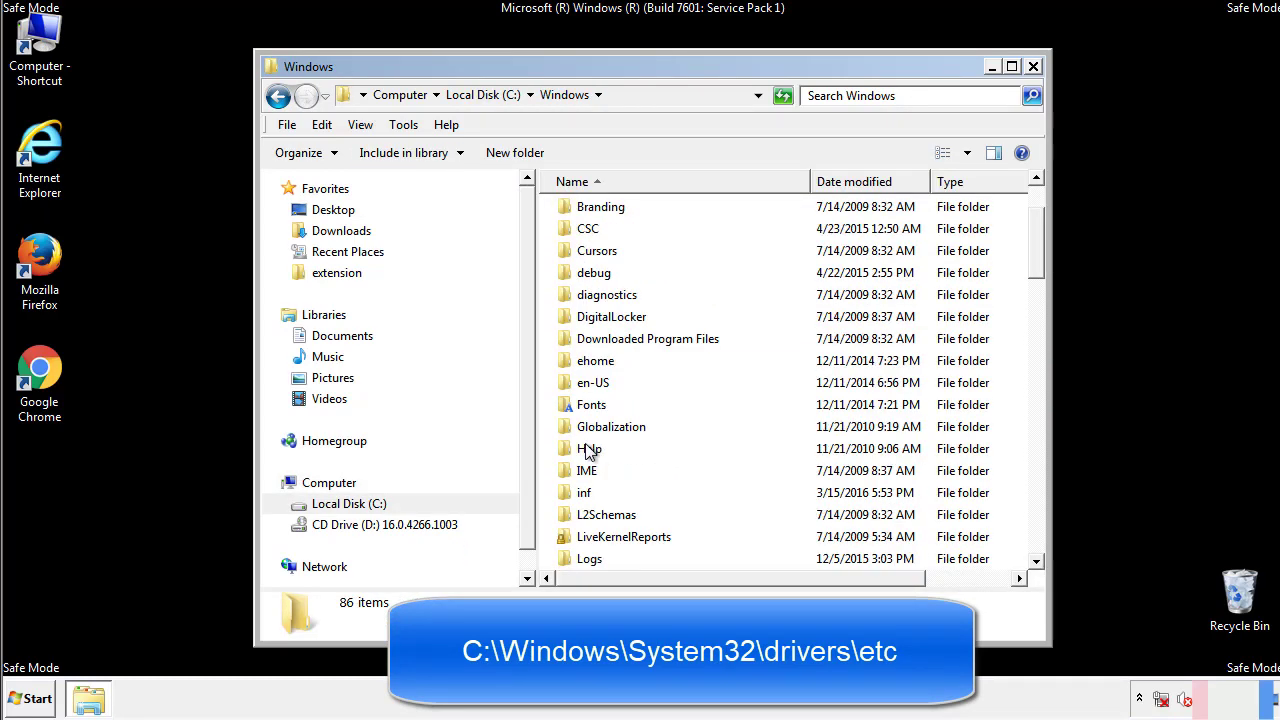
{"action": "scroll", "coordinate": [590, 452], "scroll_direction": "down", "scroll_amount": 7}
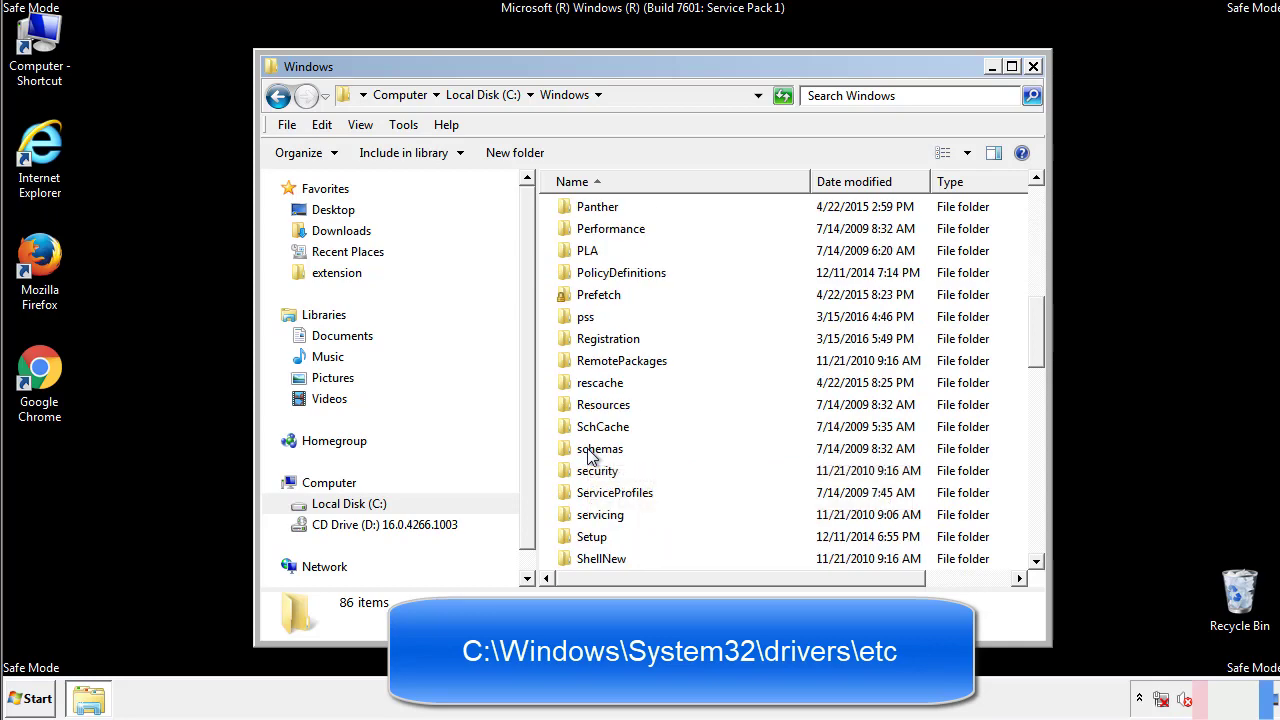
{"action": "scroll", "coordinate": [590, 455], "scroll_direction": "down", "scroll_amount": 2}
{"action": "double_click", "coordinate": [606, 516]}
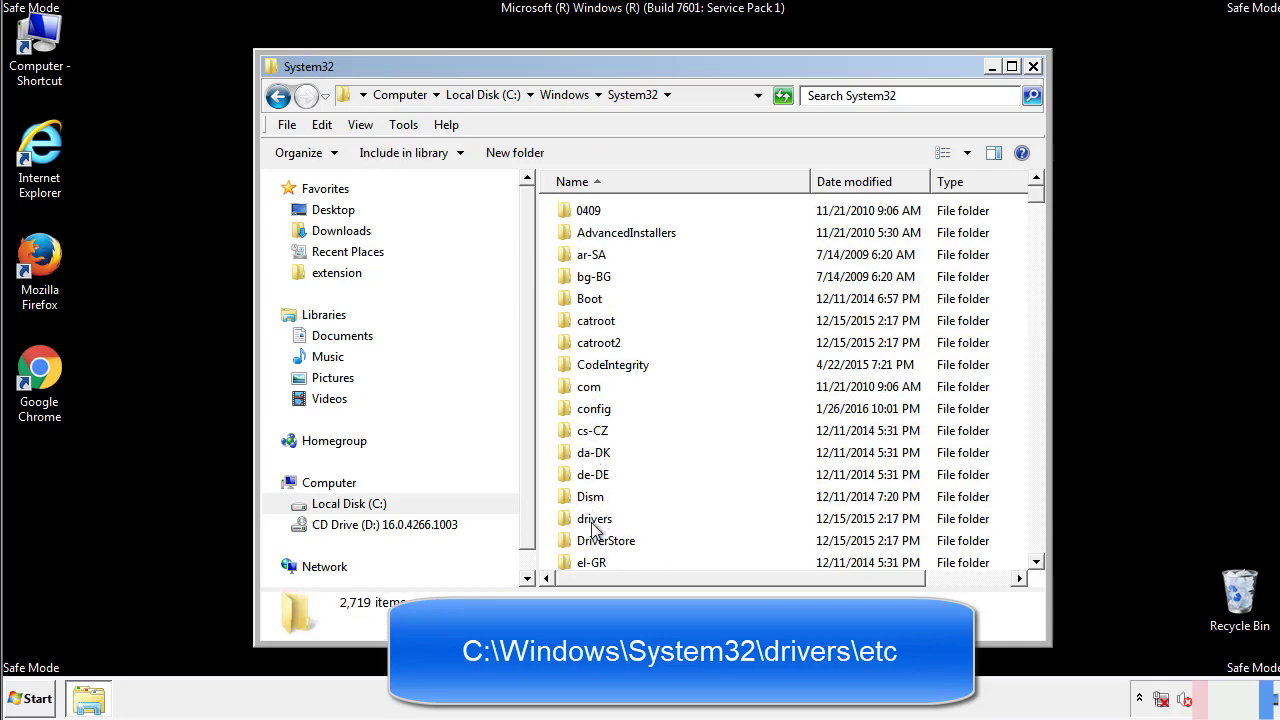
{"action": "double_click", "coordinate": [594, 520]}
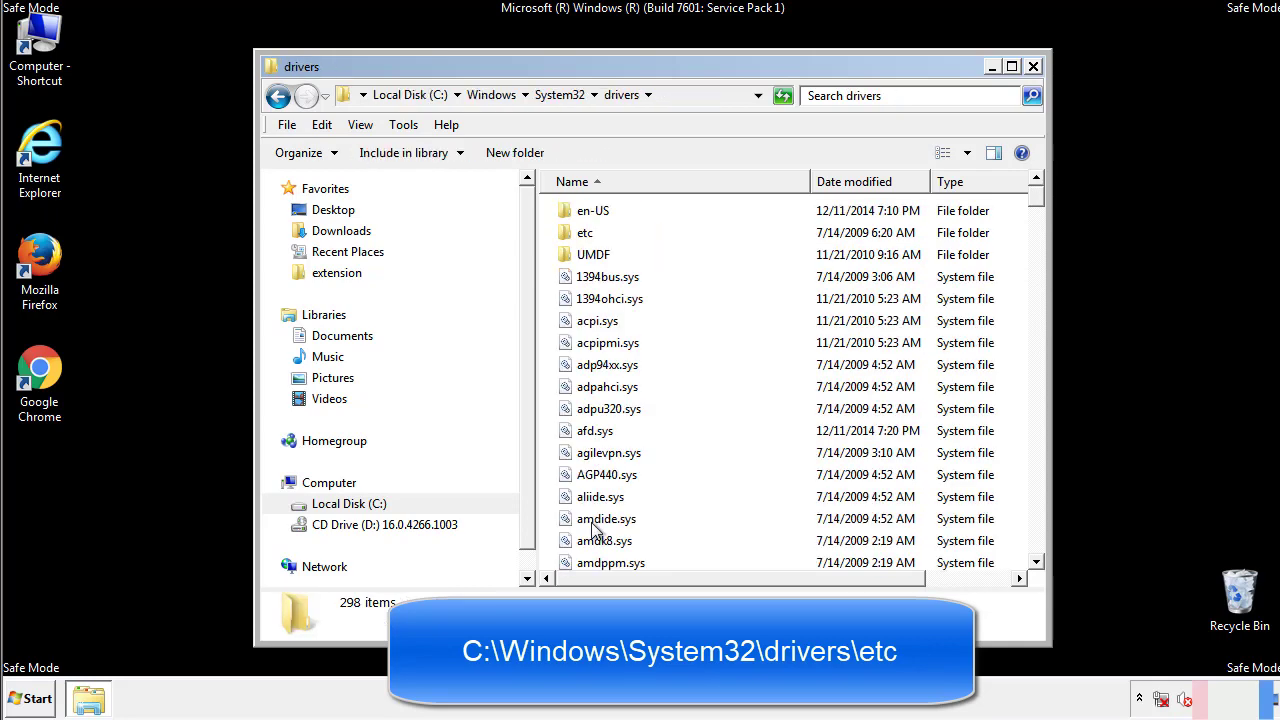
{"action": "double_click", "coordinate": [580, 235]}
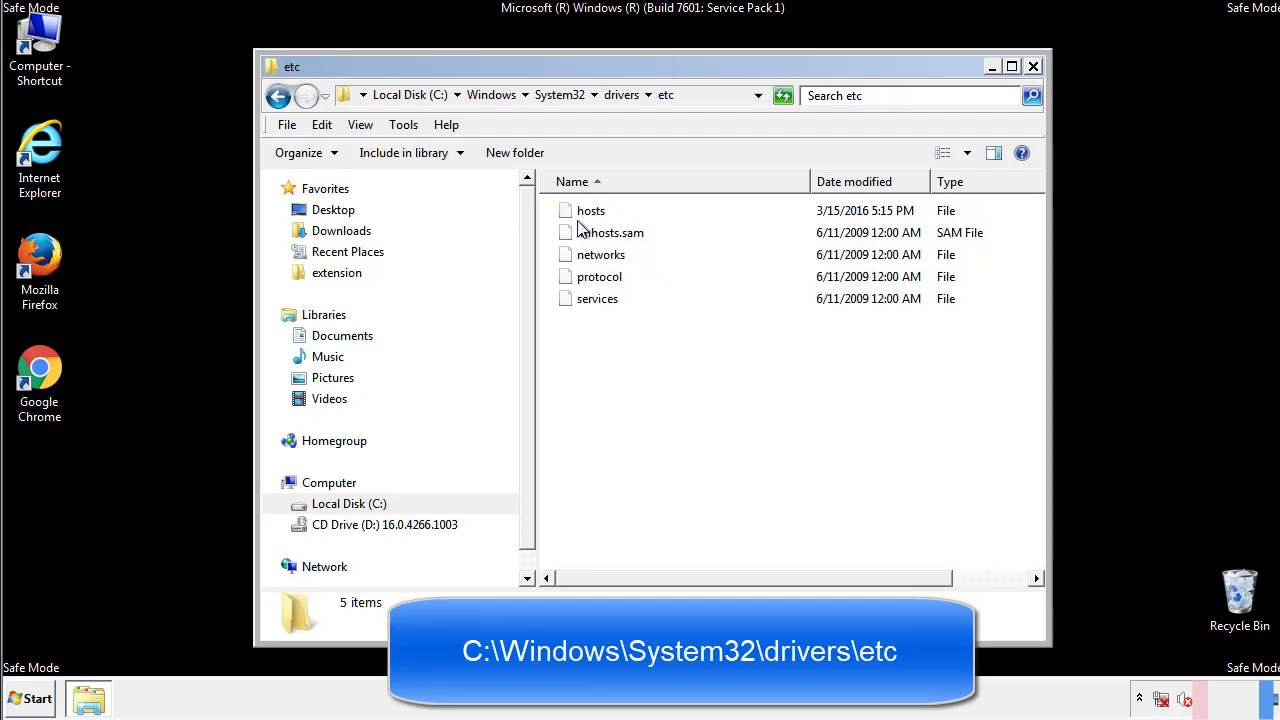
{"action": "double_click", "coordinate": [582, 212]}
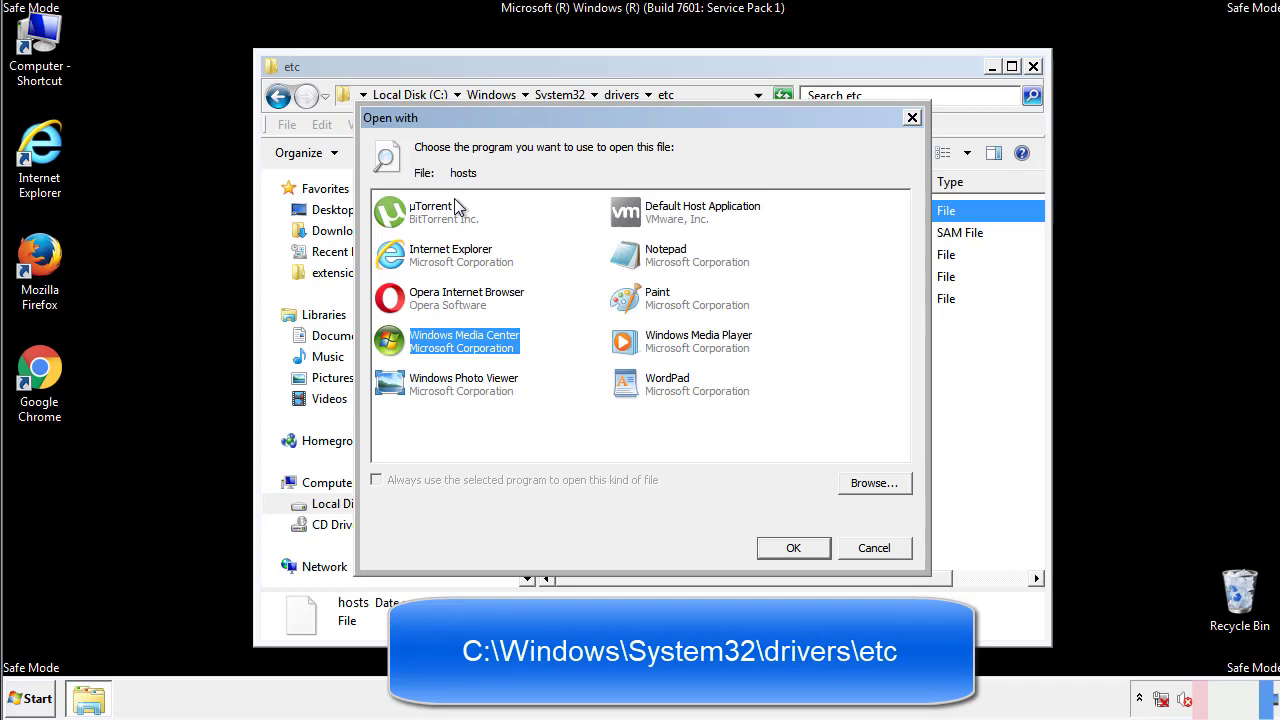
{"action": "left_click", "coordinate": [648, 262]}
- Delete the four IP-to-host lines at the bottom of hosts and save it when closing Notepad
{"action": "left_click", "coordinate": [790, 547]}
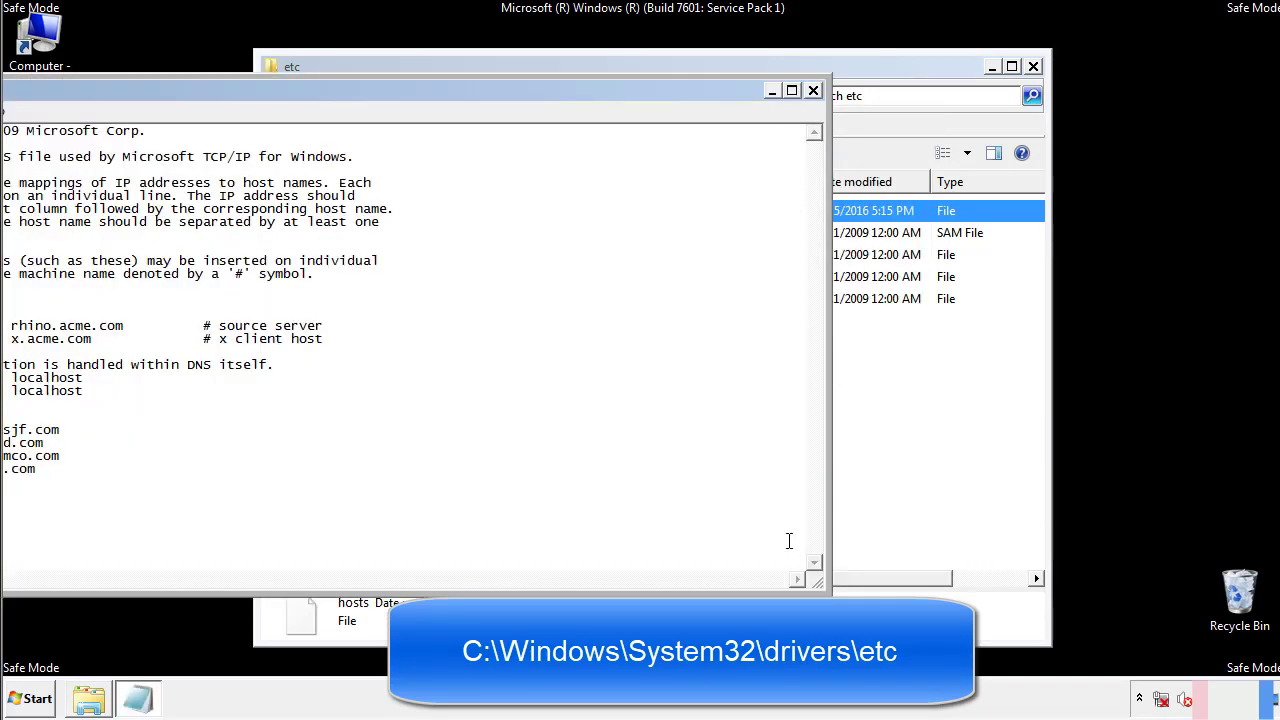
{"action": "left_click_drag", "start_coordinate": [523, 90], "coordinate": [814, 109]}
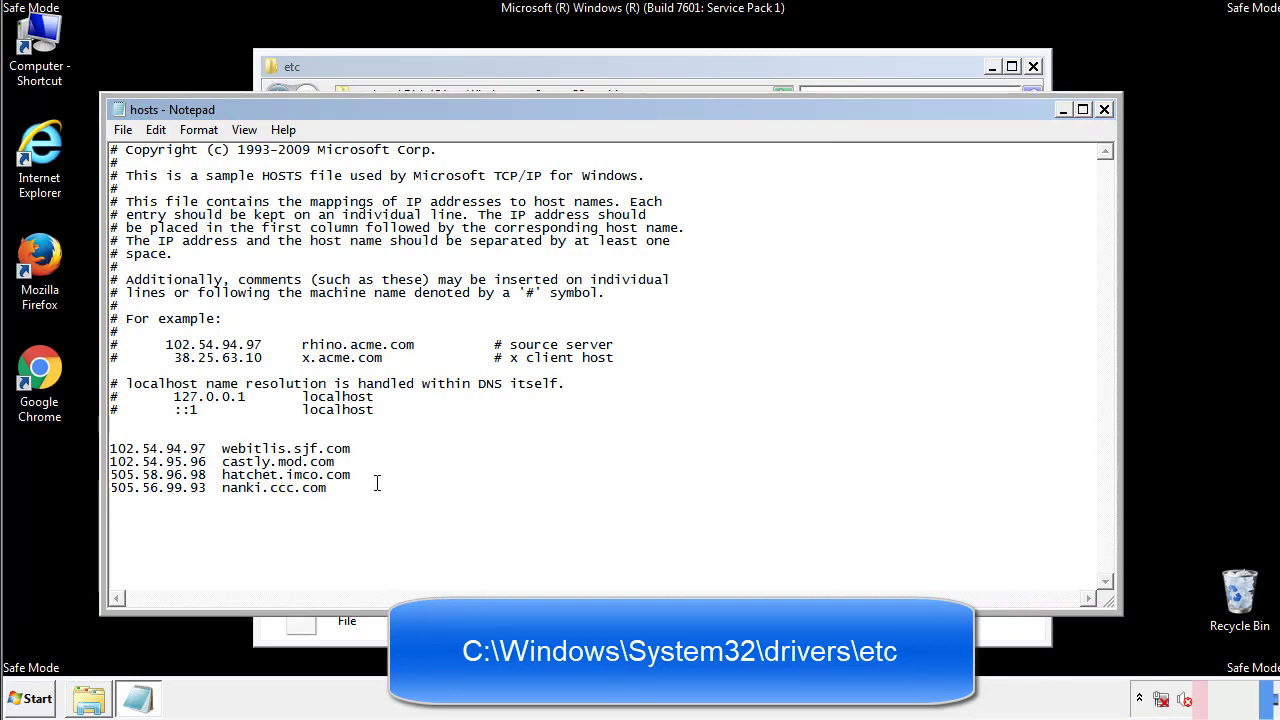
{"action": "left_click_drag", "start_coordinate": [357, 490], "coordinate": [110, 448]}
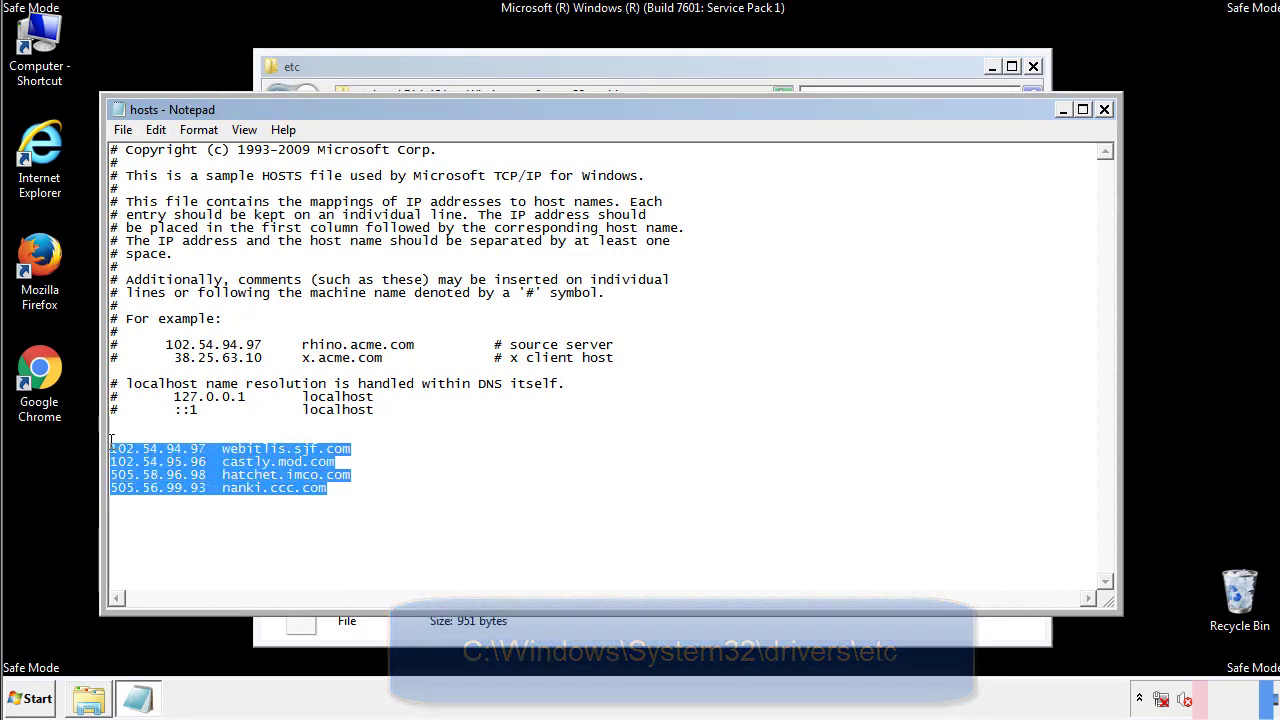
{"action": "key", "text": "Delete"}
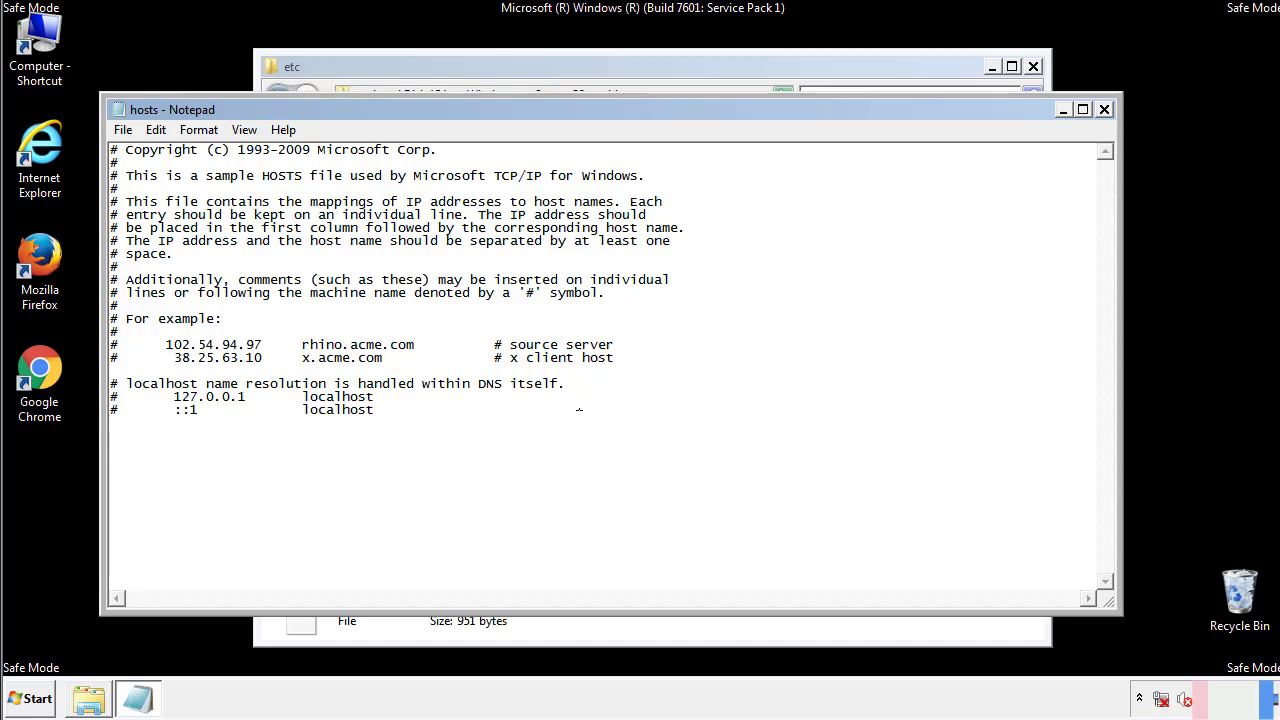
{"action": "left_click", "coordinate": [1104, 110]}
{"action": "left_click", "coordinate": [566, 366]}
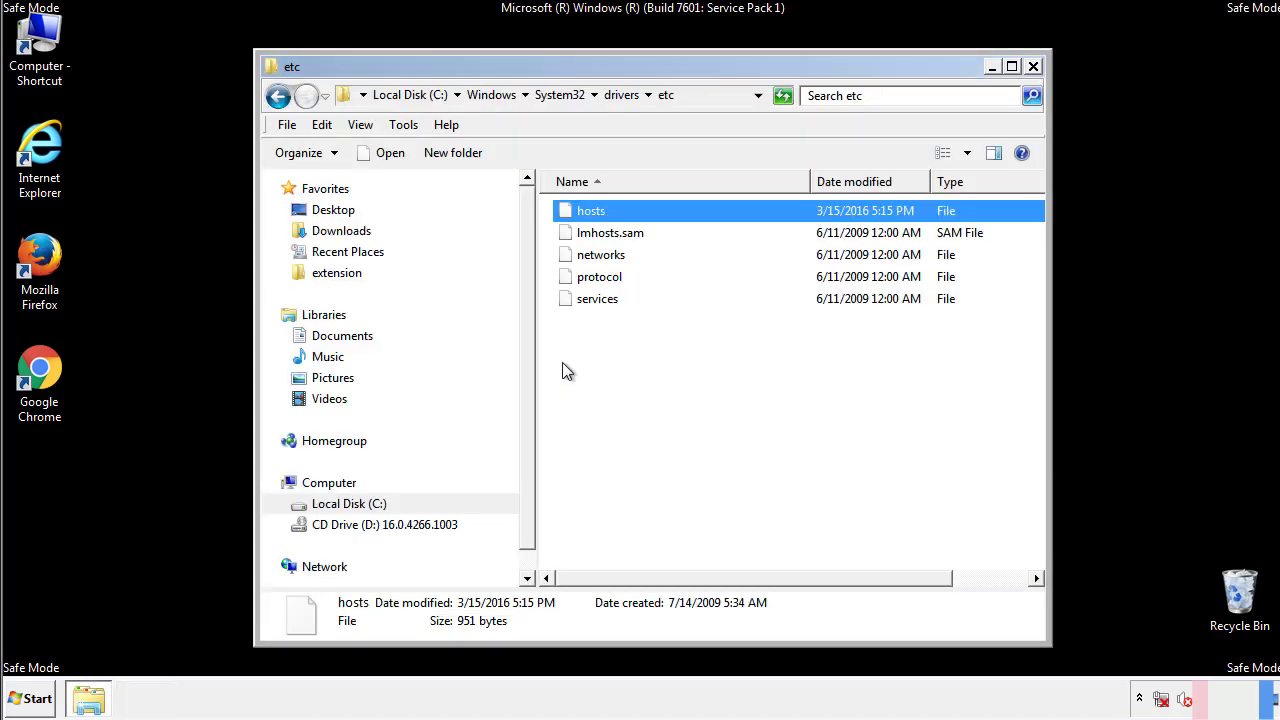
- Close the etc window and open the All Programs Startup folder
{"action": "left_click", "coordinate": [1033, 67]}
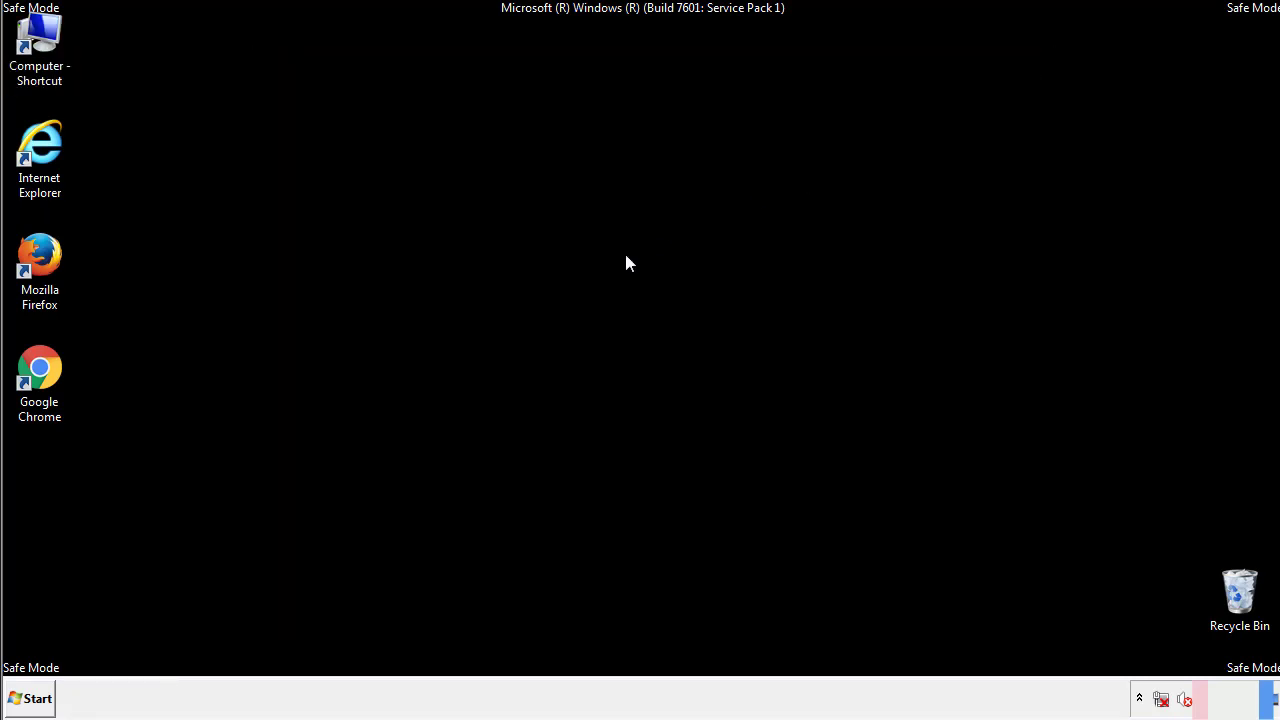
{"action": "left_click", "coordinate": [35, 699]}
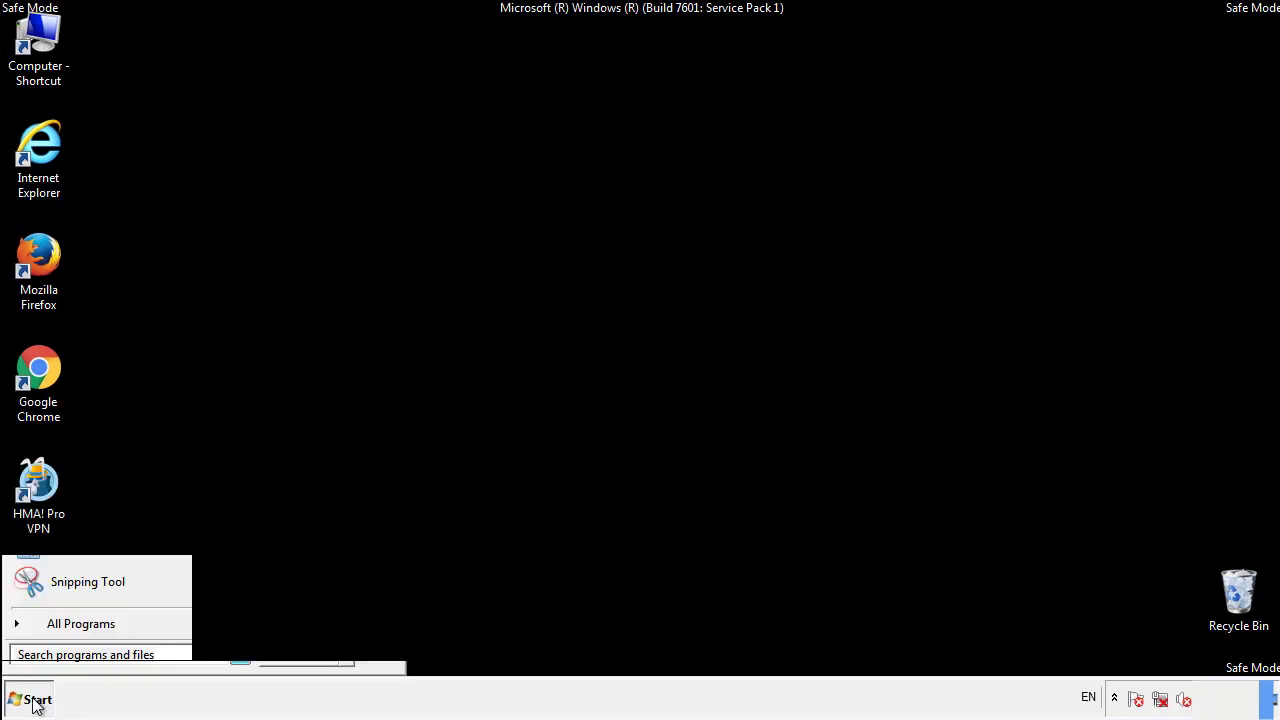
{"action": "left_click", "coordinate": [57, 631]}
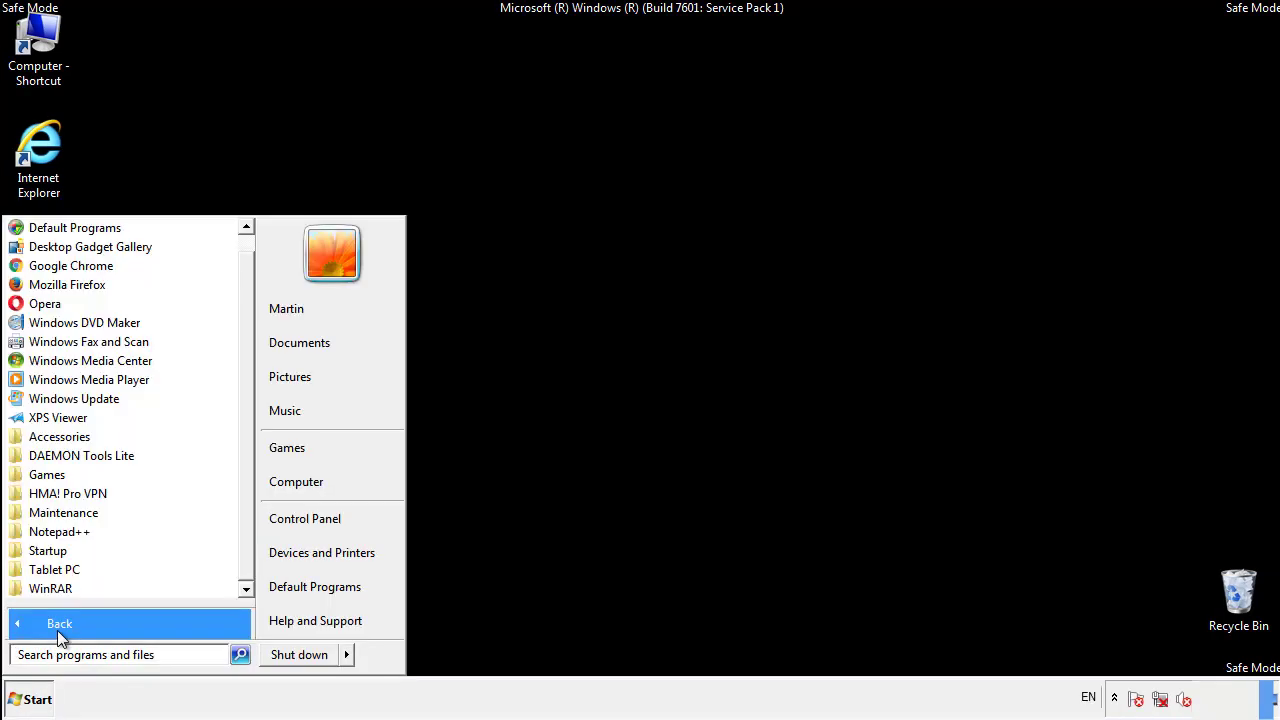
{"action": "right_click", "coordinate": [52, 551]}
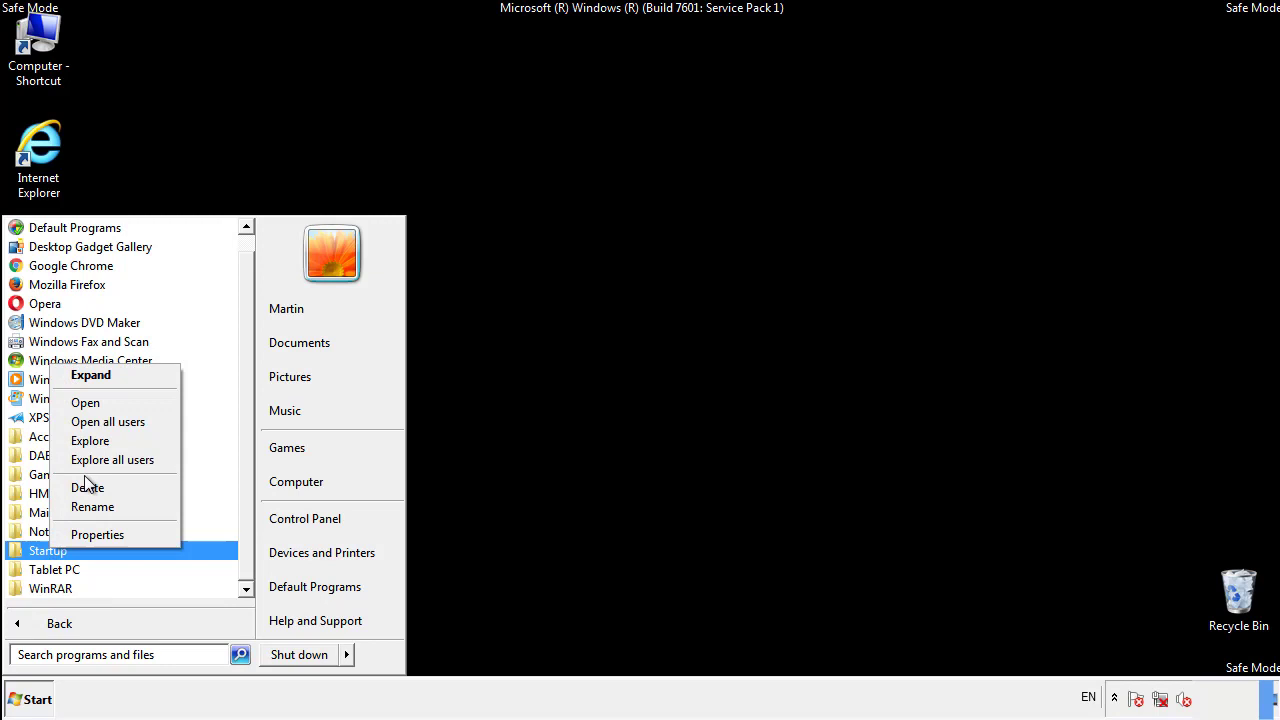
{"action": "left_click", "coordinate": [97, 402]}
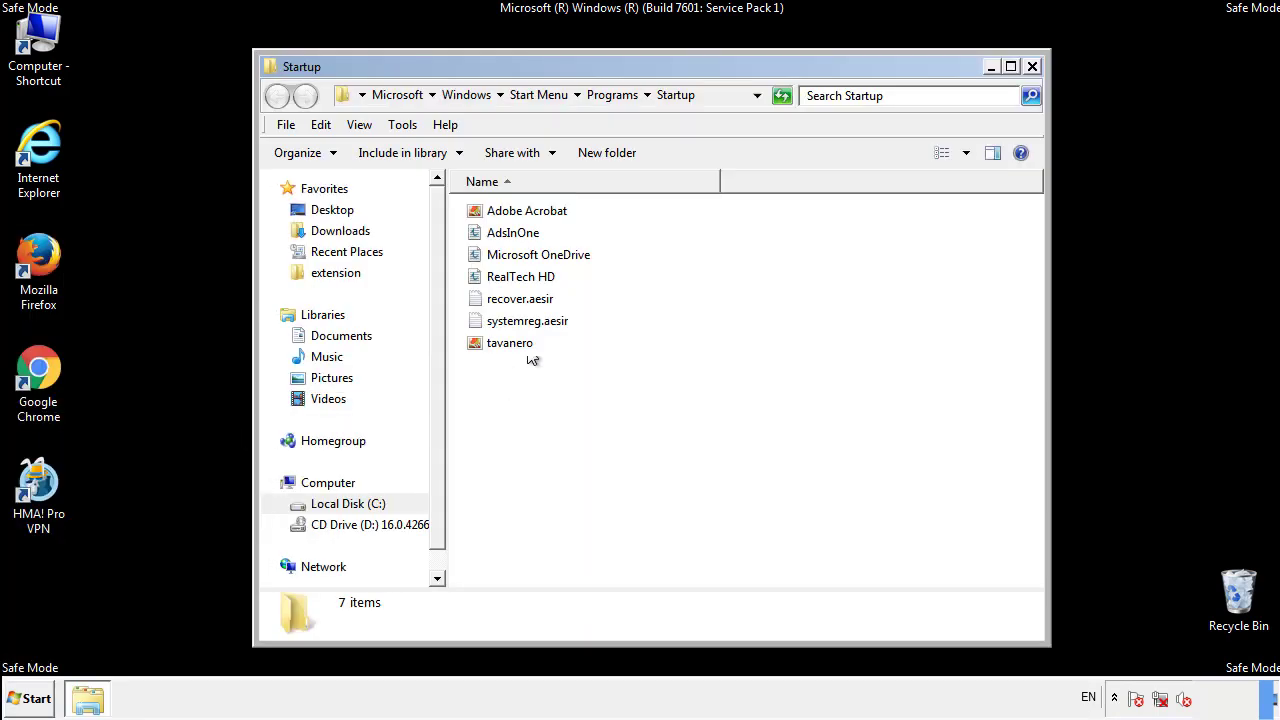
- Delete the AdsInOne, recover.aesir, systemreg.aesir and tavanero startup items, then search for regedit
{"action": "left_click", "coordinate": [522, 237]}
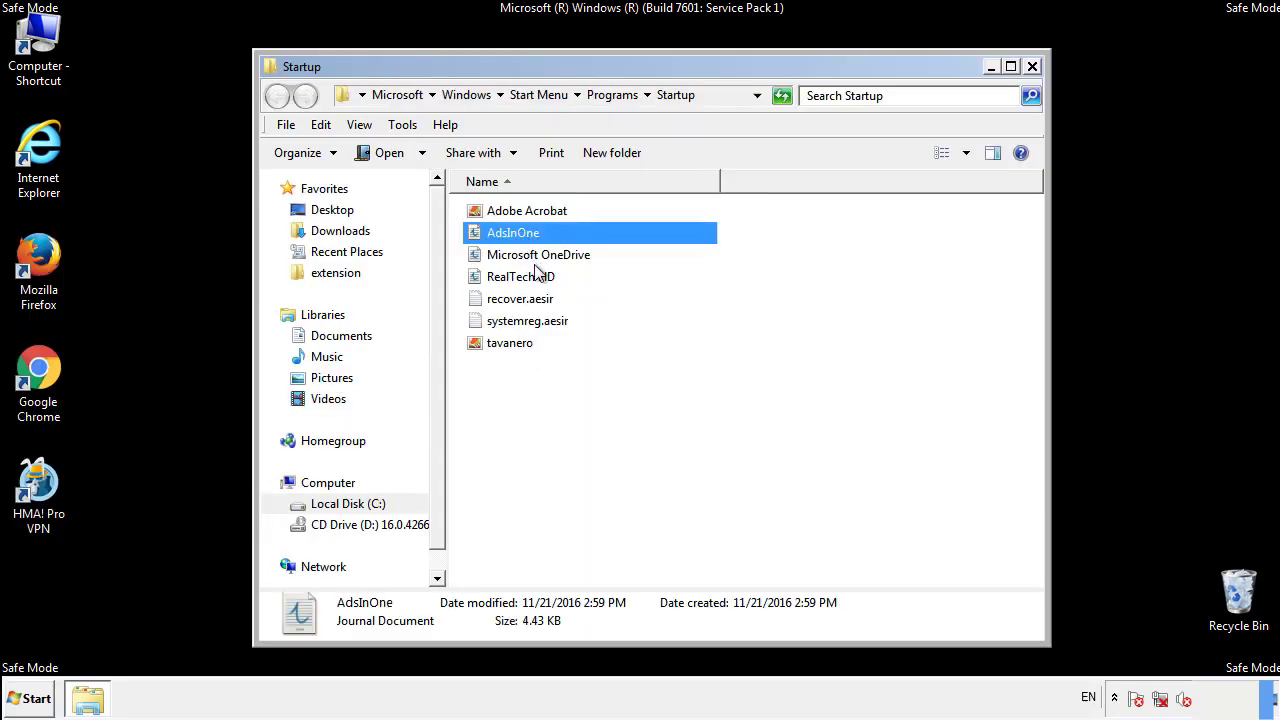
{"action": "left_click", "coordinate": [520, 300], "text": "ctrl"}
{"action": "left_click", "coordinate": [531, 322], "text": "ctrl"}
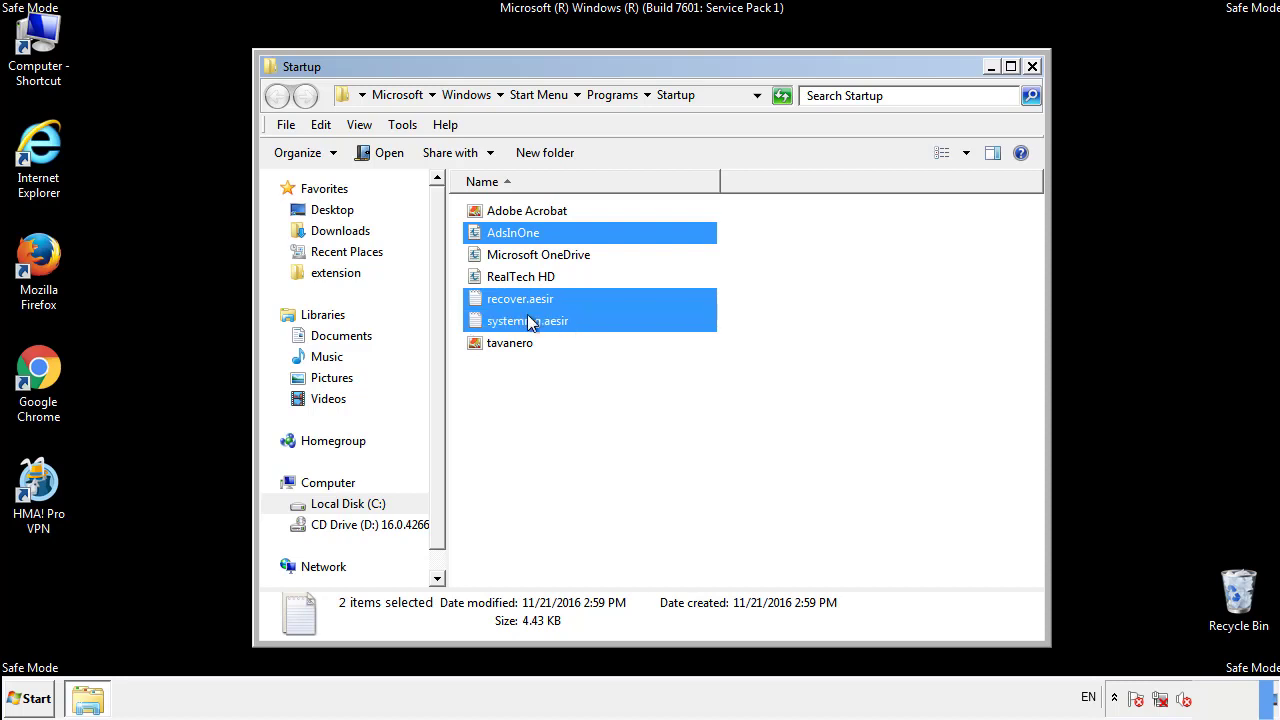
{"action": "left_click", "coordinate": [511, 343], "text": "ctrl"}
{"action": "right_click", "coordinate": [506, 344]}
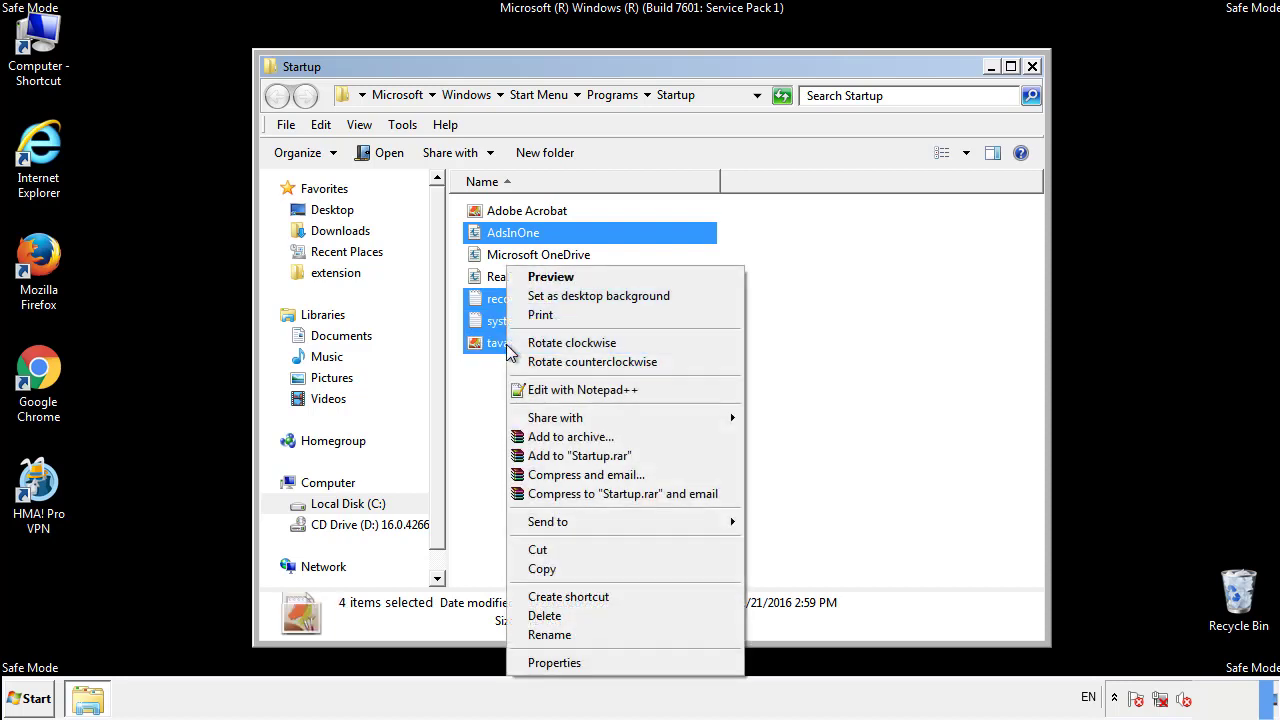
{"action": "left_click", "coordinate": [542, 616]}
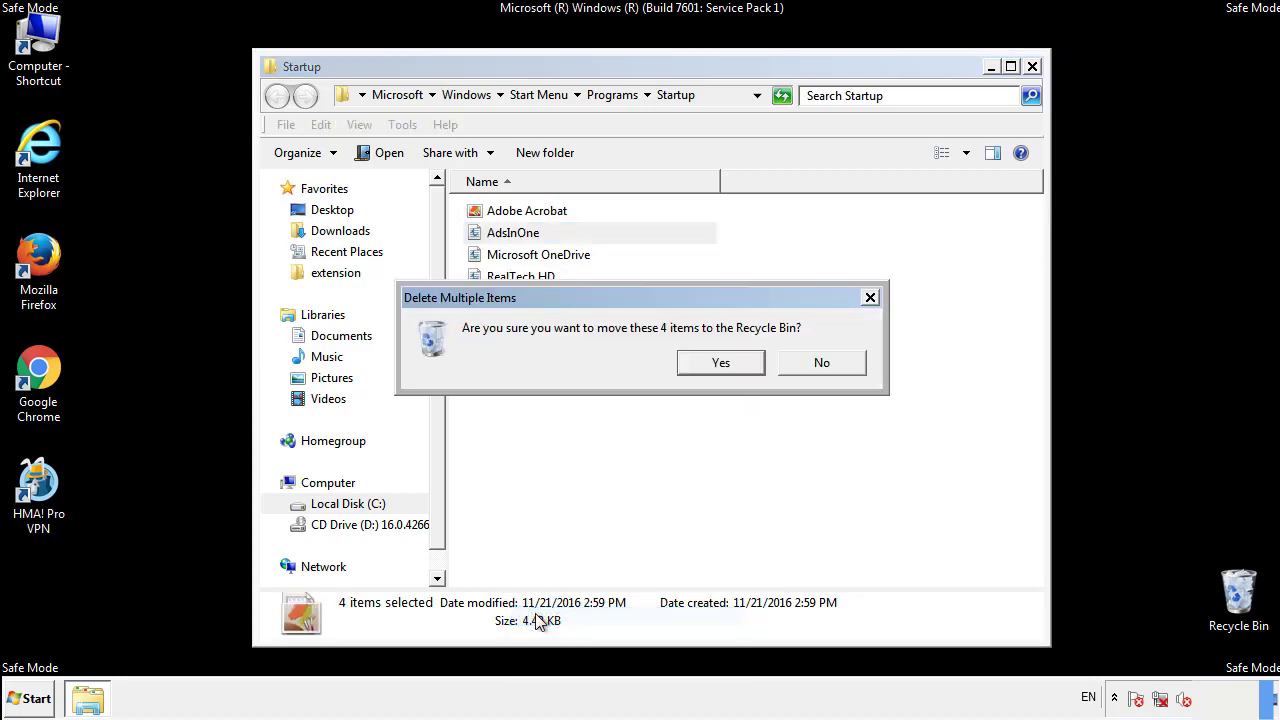
{"action": "left_click", "coordinate": [705, 363]}
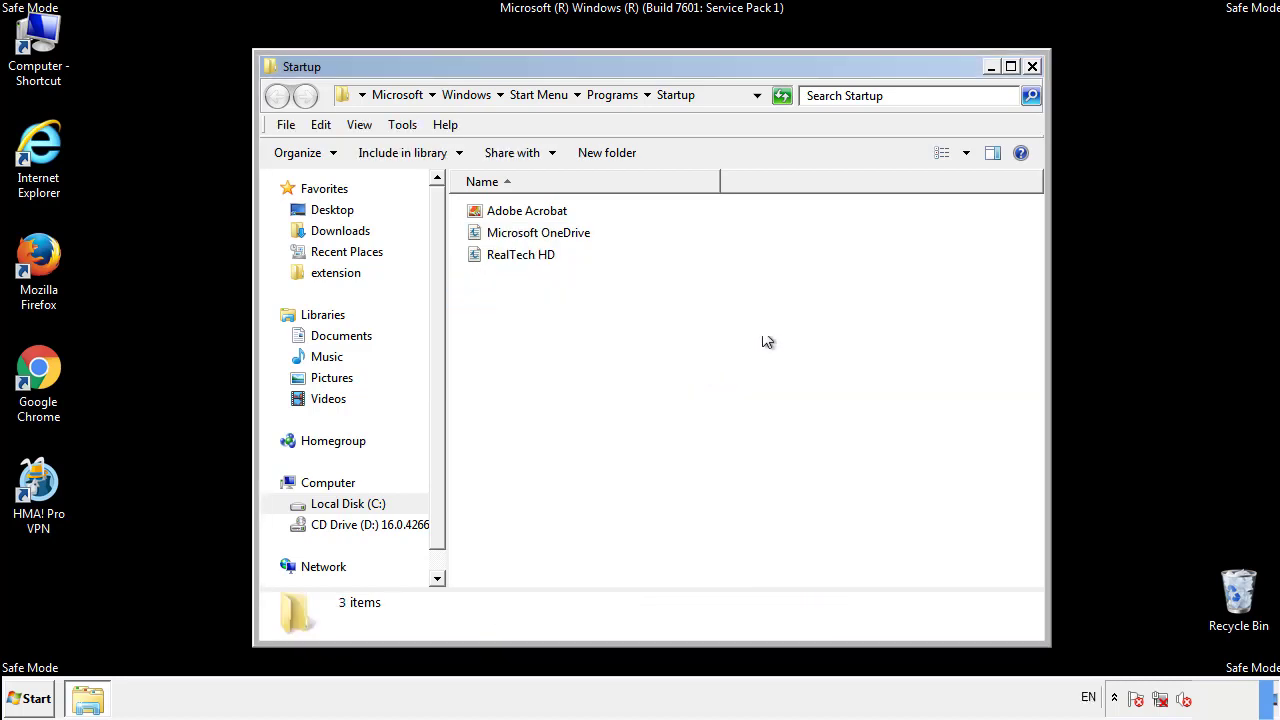
{"action": "left_click", "coordinate": [1036, 76]}
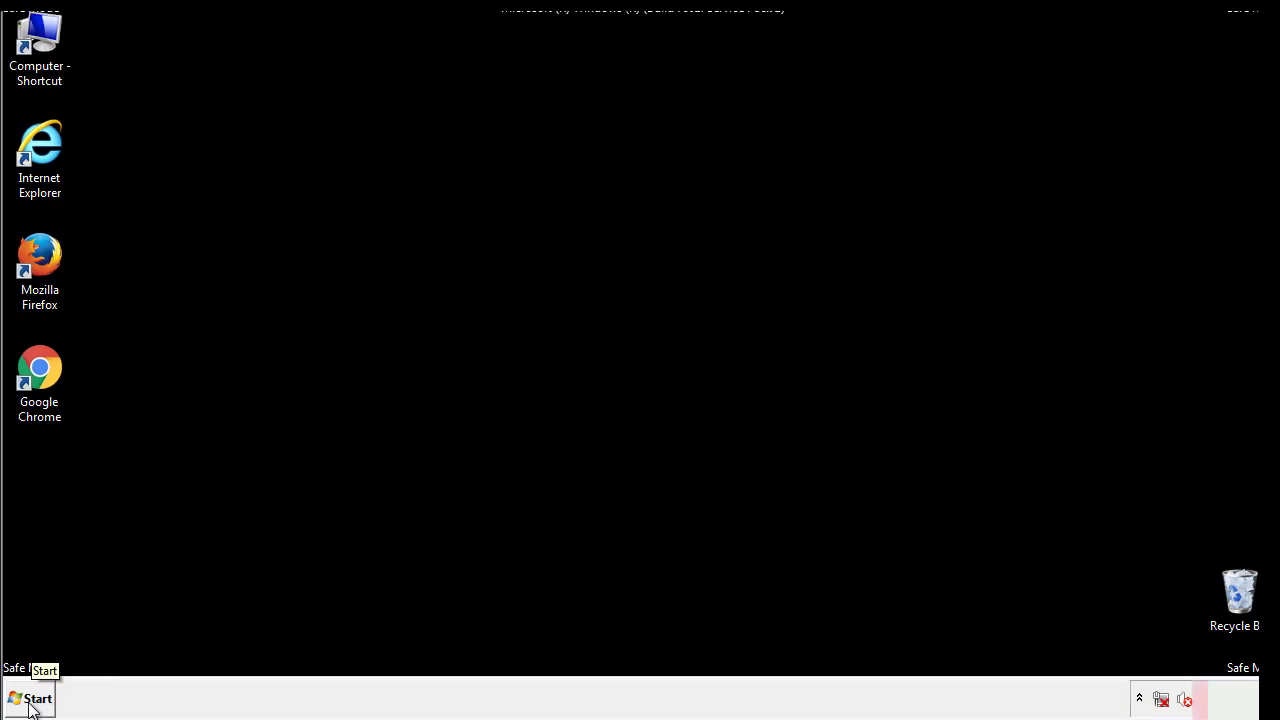
{"action": "left_click", "coordinate": [30, 702]}
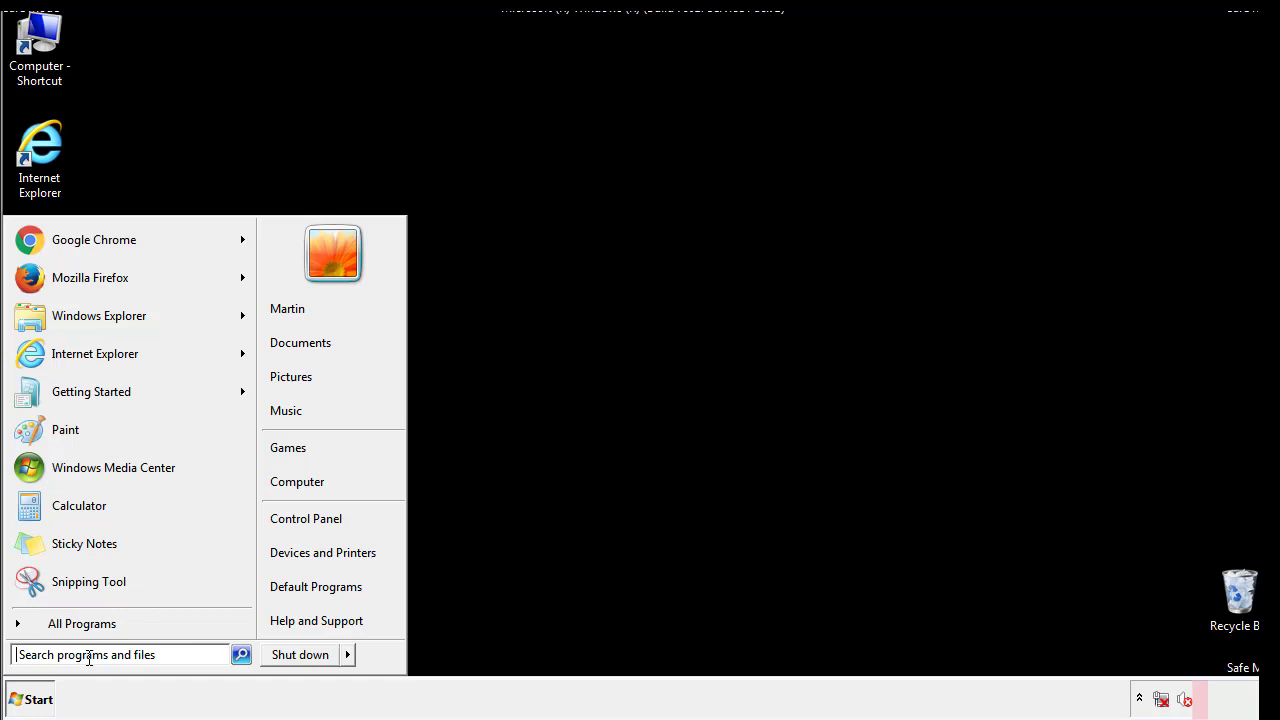
{"action": "type", "text": "reged"}
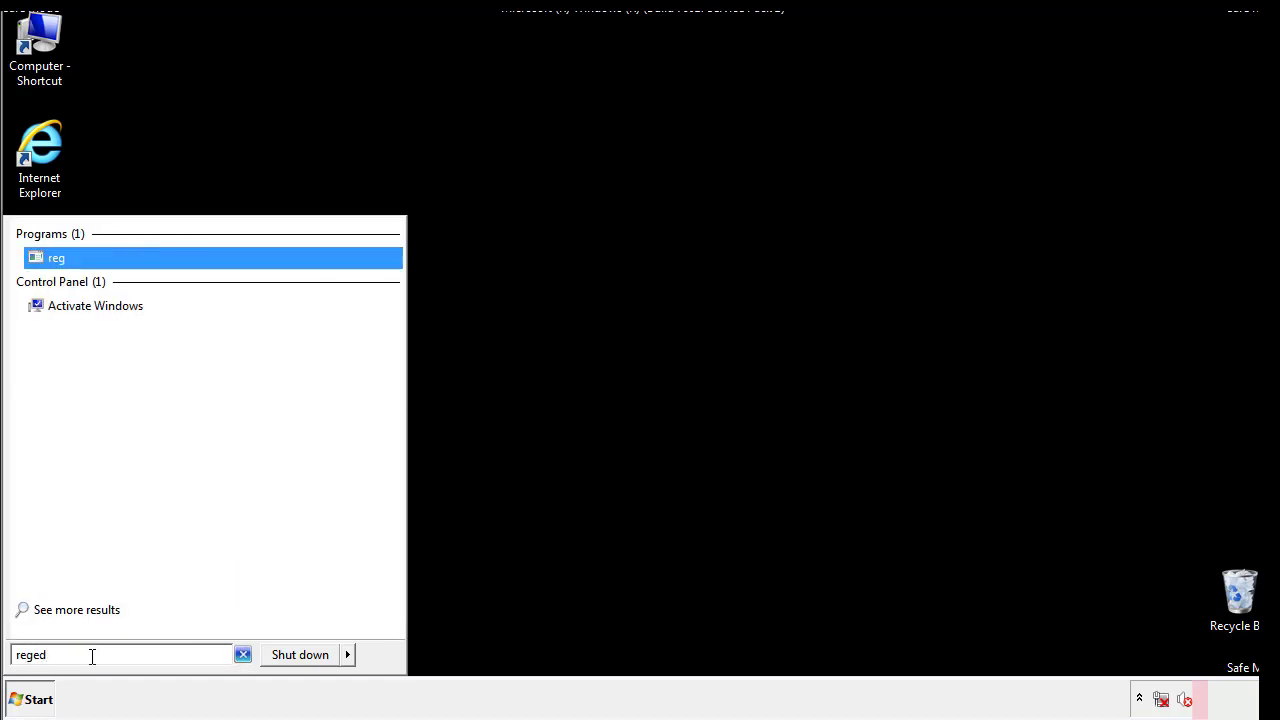
{"action": "type", "text": "it"}
- Launch regedit and expand HKEY_LOCAL_MACHINE\SOFTWARE\Microsoft\Windows\CurrentVersion
{"action": "key", "text": "Return"}
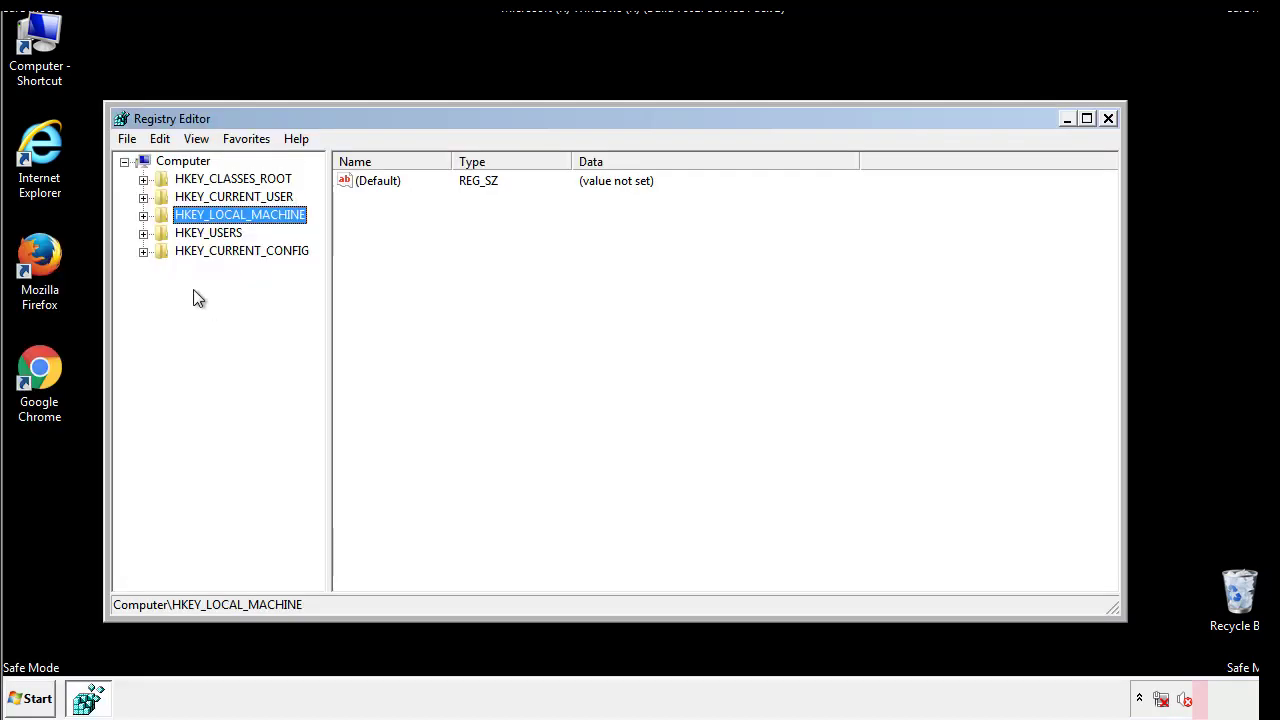
{"action": "left_click", "coordinate": [144, 216]}
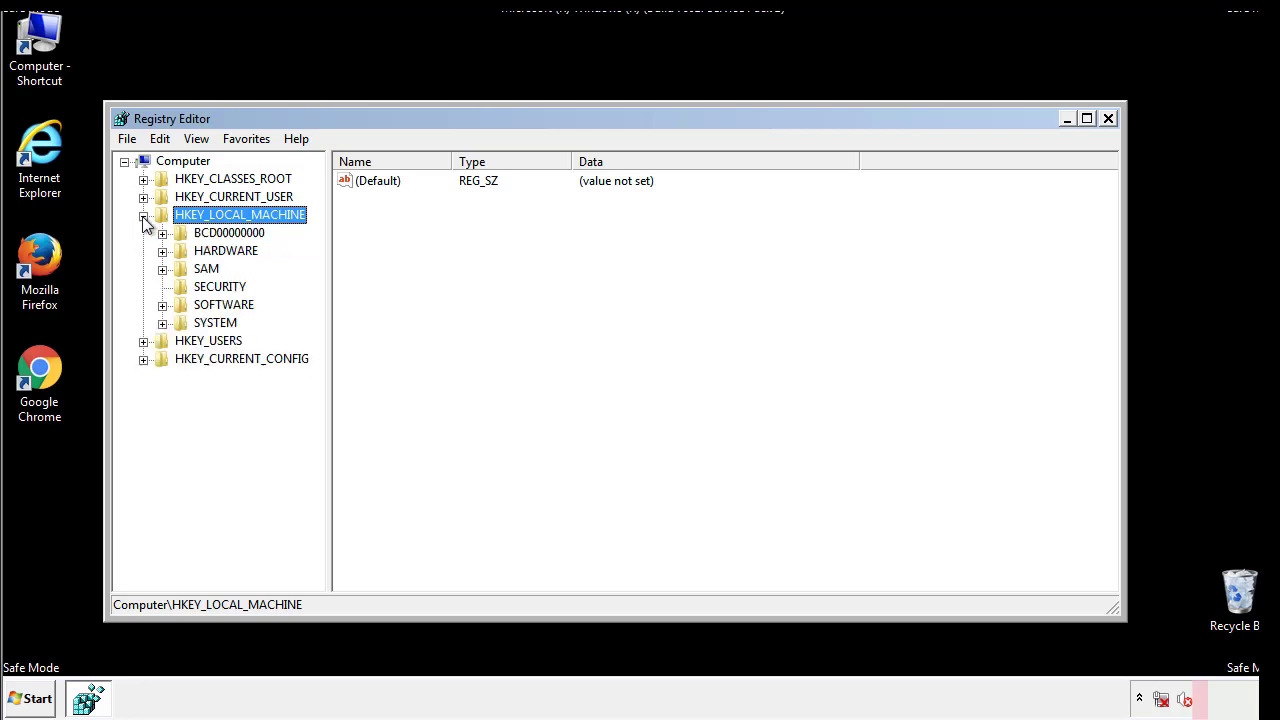
{"action": "left_click", "coordinate": [162, 305]}
{"action": "left_click_drag", "start_coordinate": [315, 295], "coordinate": [317, 331]}
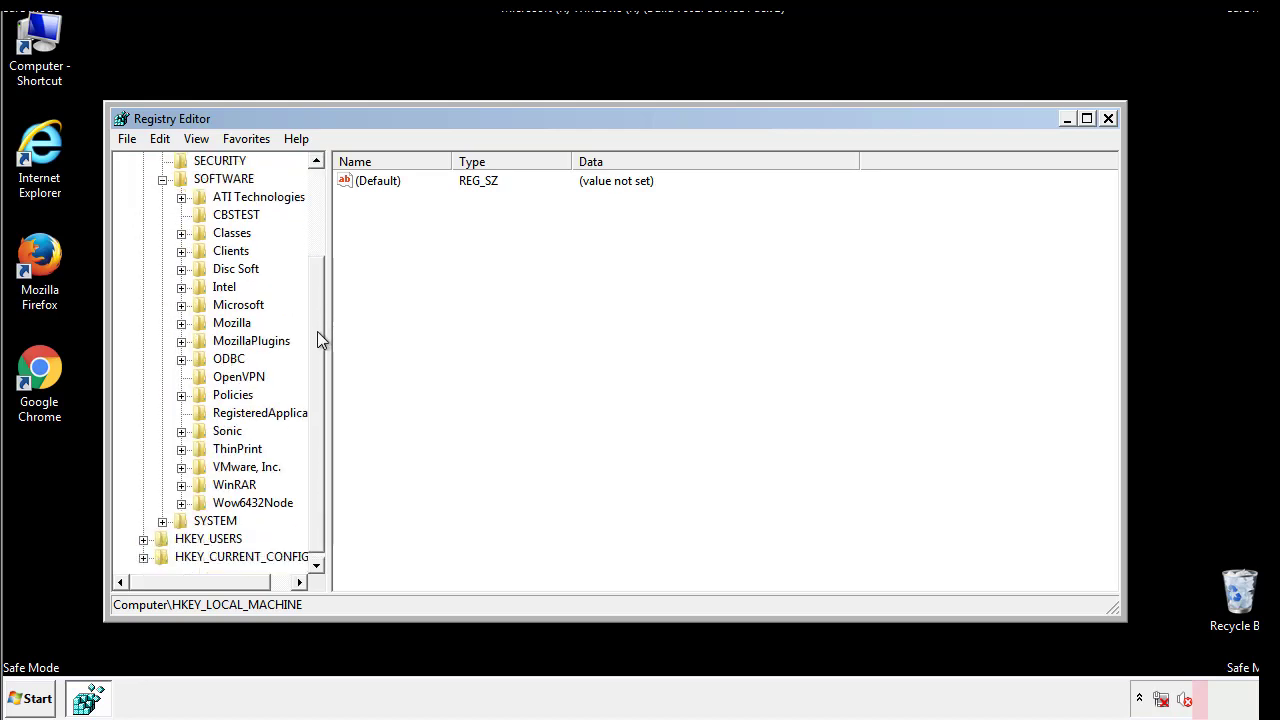
{"action": "left_click", "coordinate": [181, 305]}
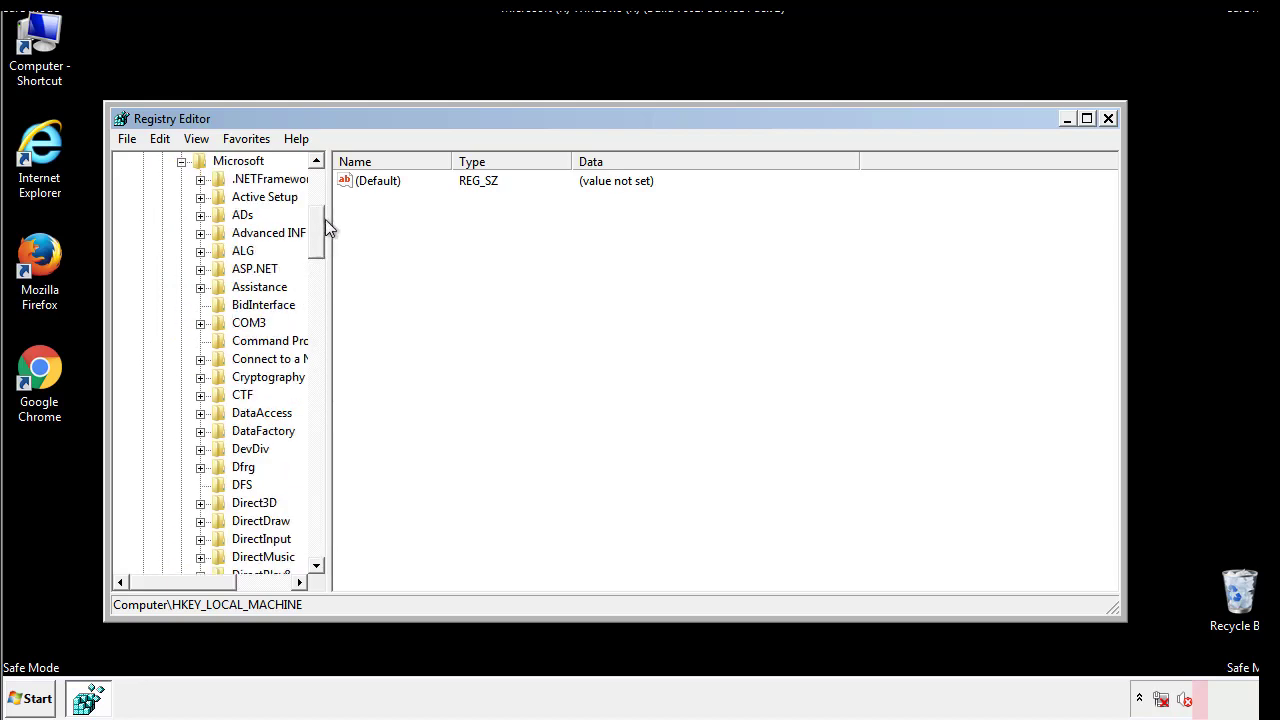
{"action": "mouse_move", "coordinate": [315, 245]}
{"action": "left_mouse_down"}
{"action": "mouse_move", "coordinate": [320, 535]}
{"action": "mouse_move", "coordinate": [318, 518]}
{"action": "left_mouse_up"}
{"action": "left_click", "coordinate": [200, 305]}
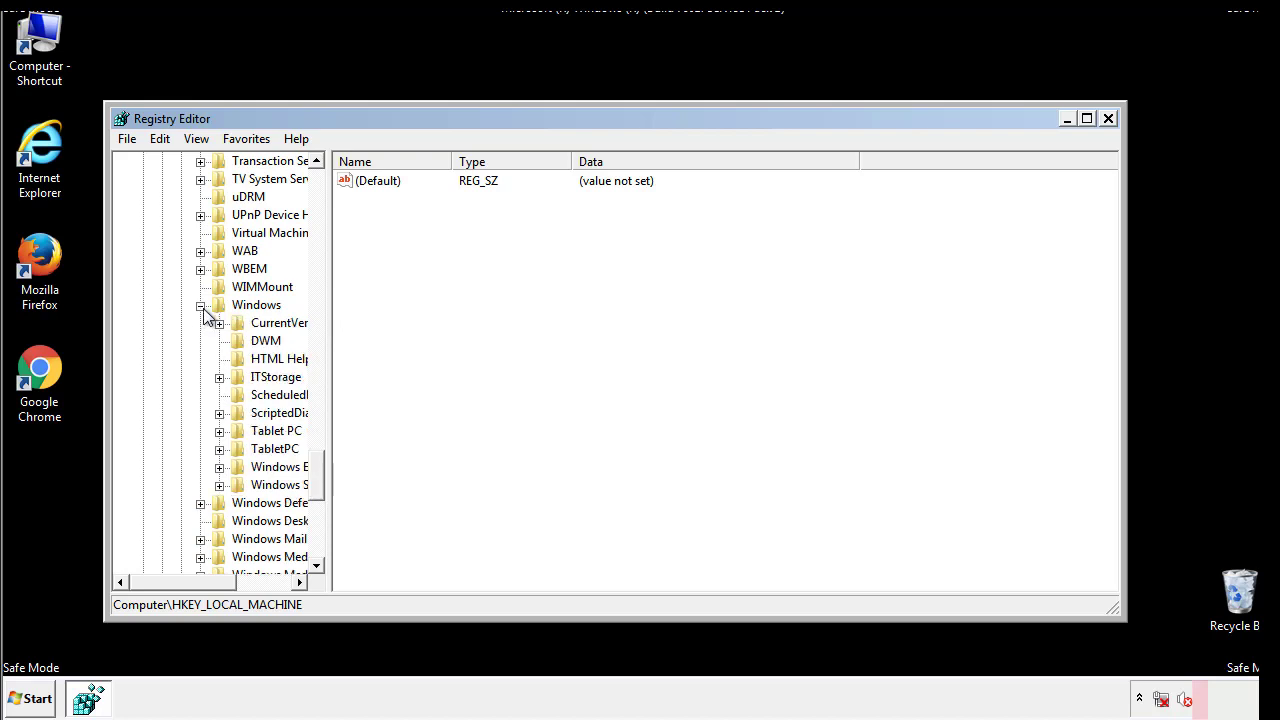
{"action": "left_click_drag", "start_coordinate": [175, 581], "coordinate": [204, 585]}
{"action": "left_click", "coordinate": [164, 323]}
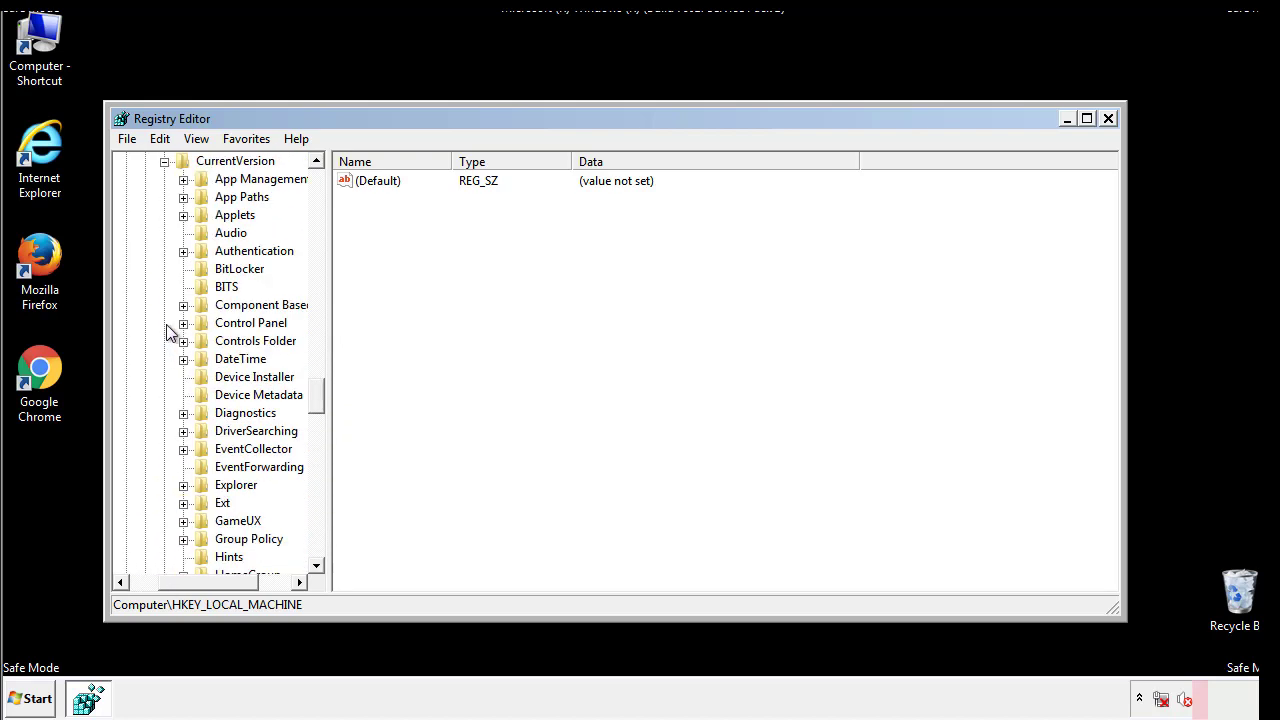
{"action": "left_click_drag", "start_coordinate": [325, 395], "coordinate": [316, 463]}
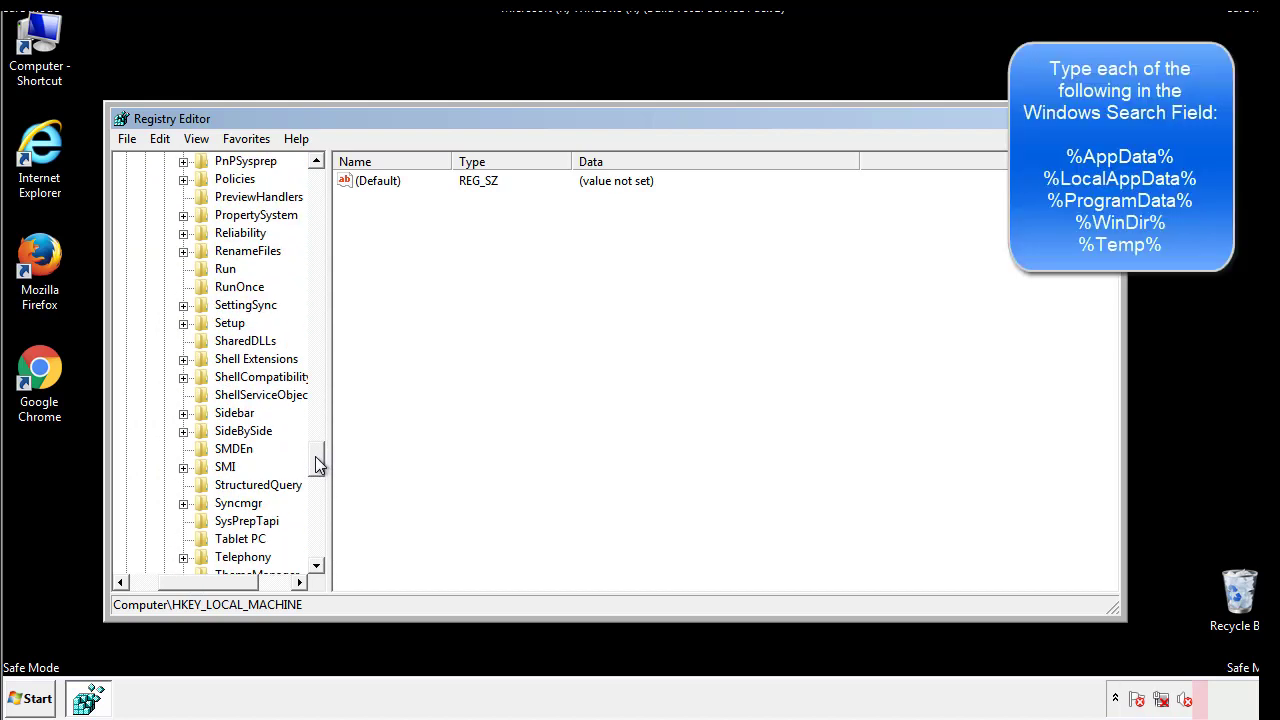
- Delete the tappi.loc value from the machine Run key, keeping the VMware User Process entry
{"action": "left_click", "coordinate": [208, 271]}
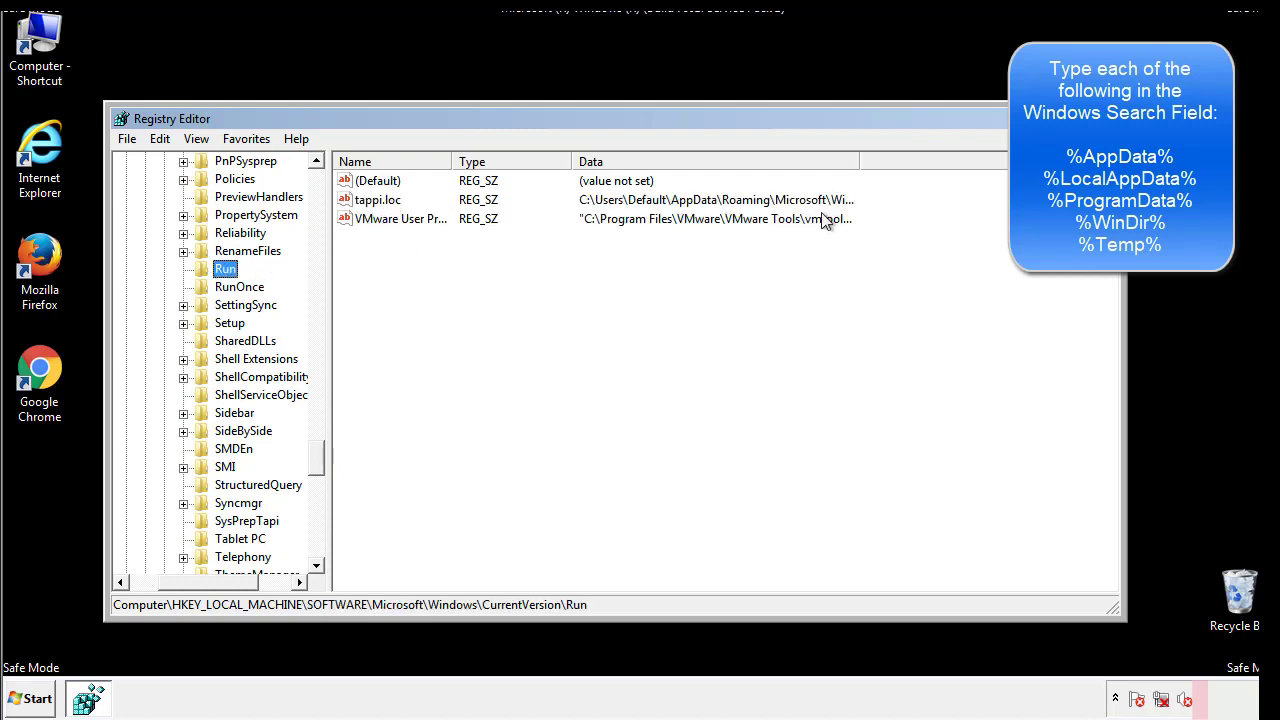
{"action": "left_click", "coordinate": [380, 205]}
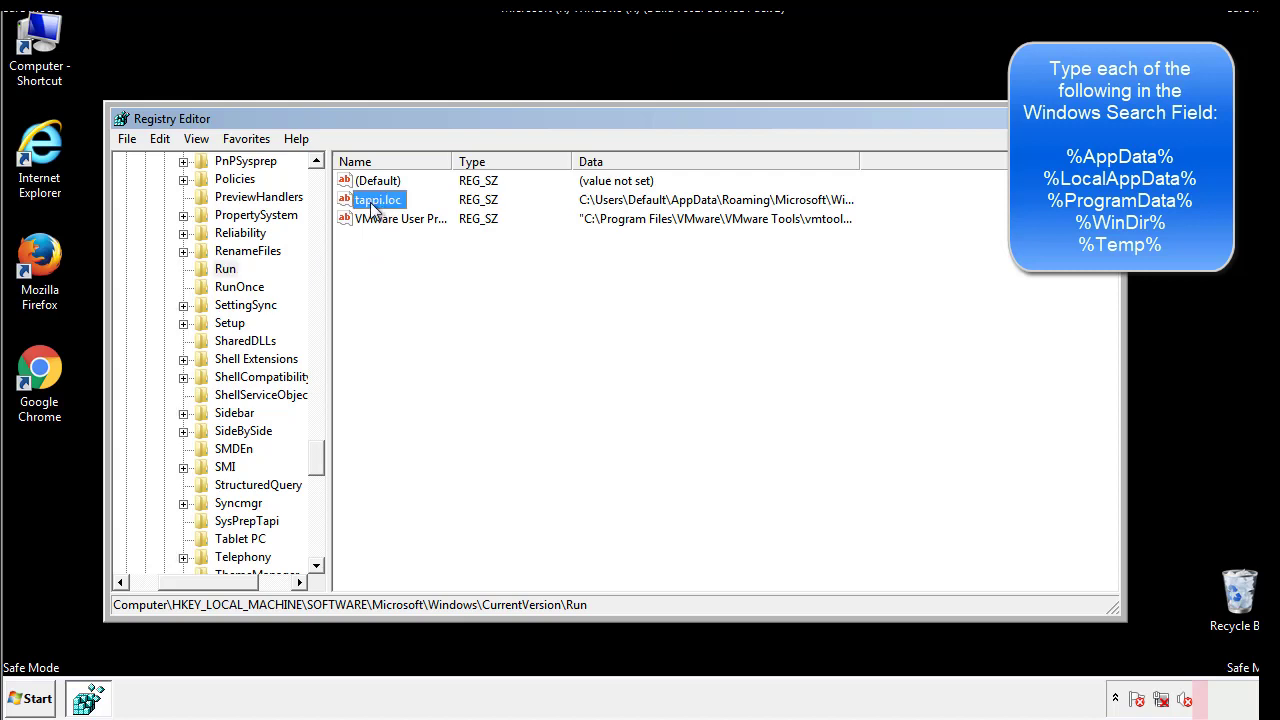
{"action": "right_click", "coordinate": [369, 203]}
{"action": "left_click", "coordinate": [400, 260]}
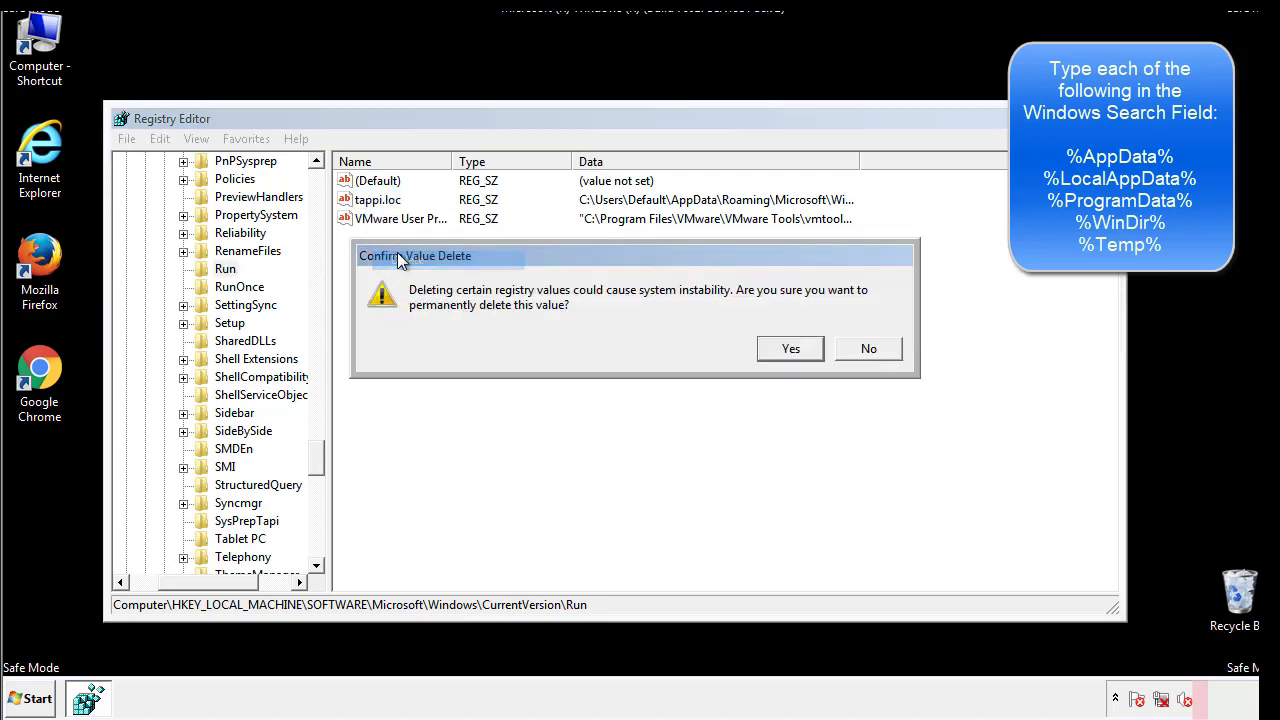
{"action": "left_click", "coordinate": [778, 350]}
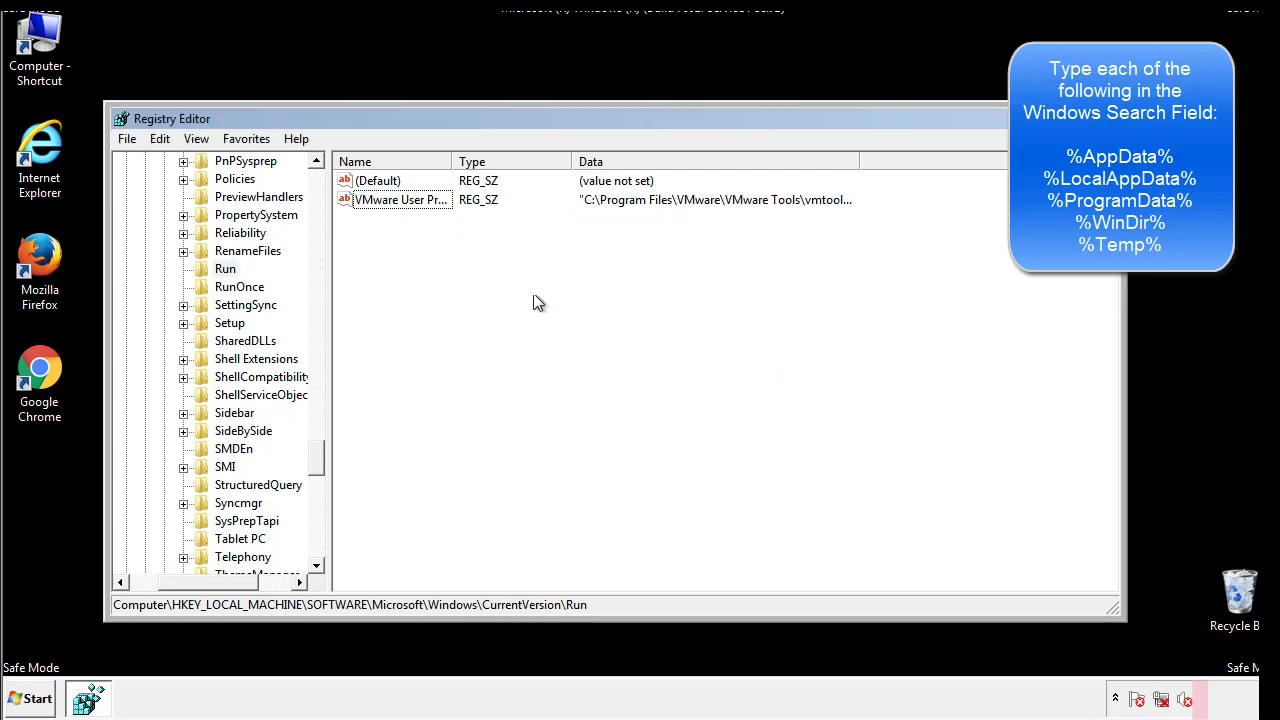
{"action": "left_click_drag", "start_coordinate": [320, 451], "coordinate": [317, 547]}
{"action": "left_click_drag", "start_coordinate": [246, 580], "coordinate": [158, 597]}
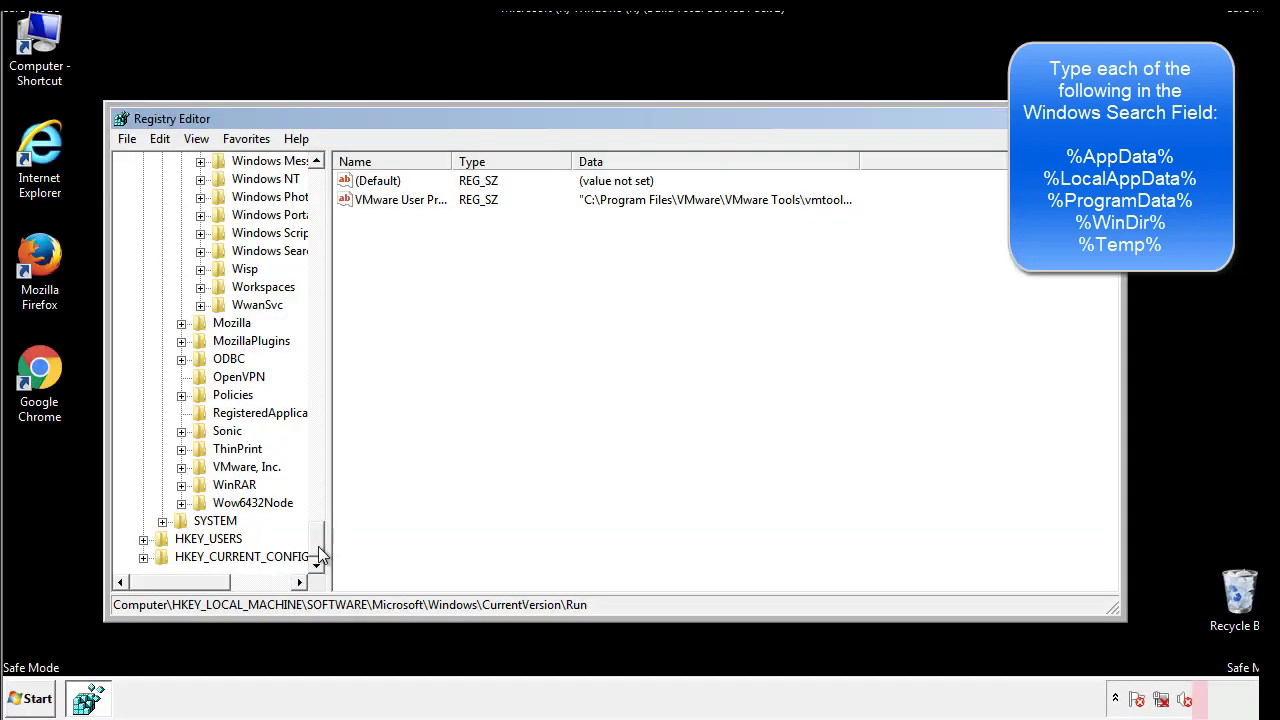
{"action": "left_click_drag", "start_coordinate": [322, 553], "coordinate": [326, 190]}
- Collapse HKEY_LOCAL_MACHINE and expand HKEY_CURRENT_USER\Software\Microsoft\Windows\CurrentVersion
{"action": "left_click", "coordinate": [143, 215]}
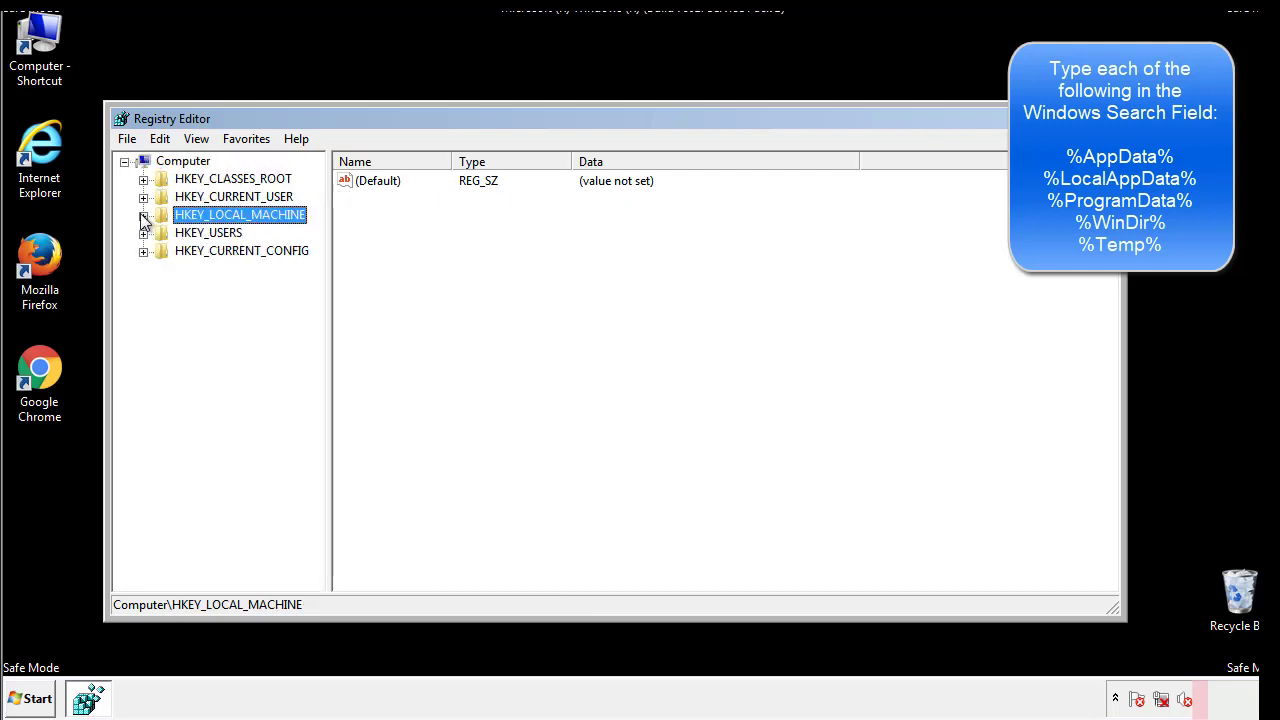
{"action": "left_click", "coordinate": [143, 197]}
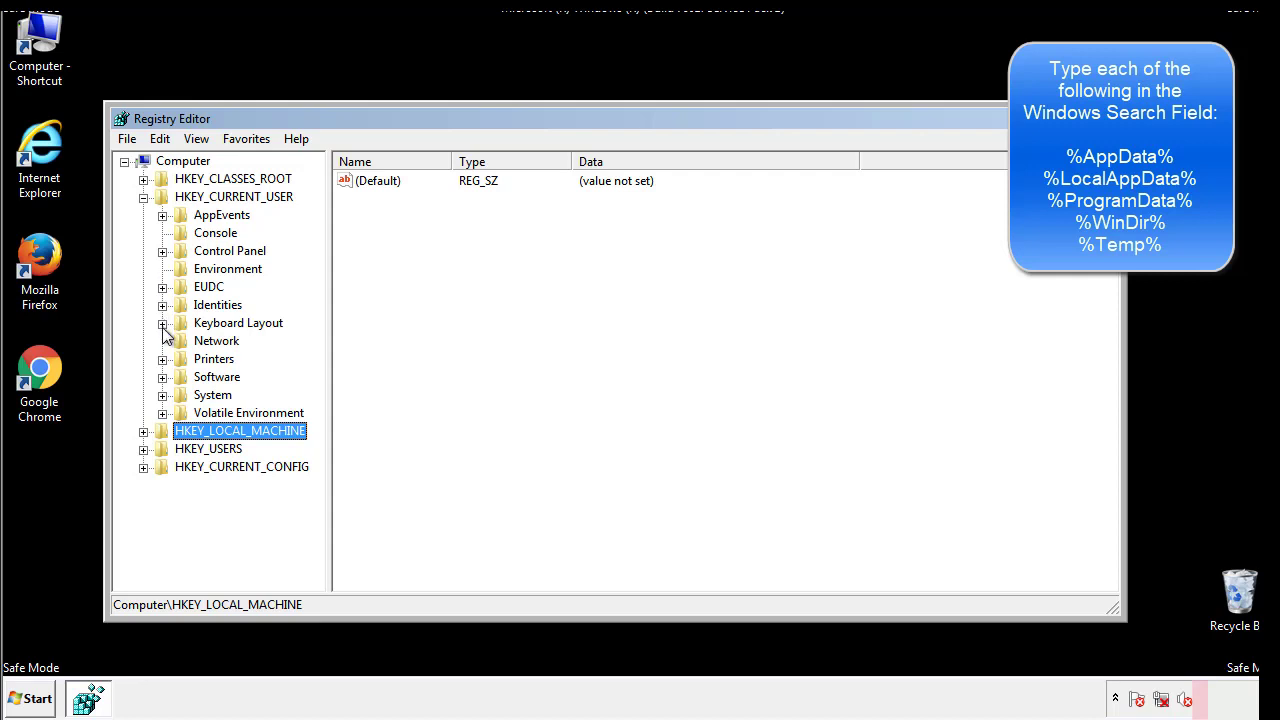
{"action": "left_click", "coordinate": [163, 378]}
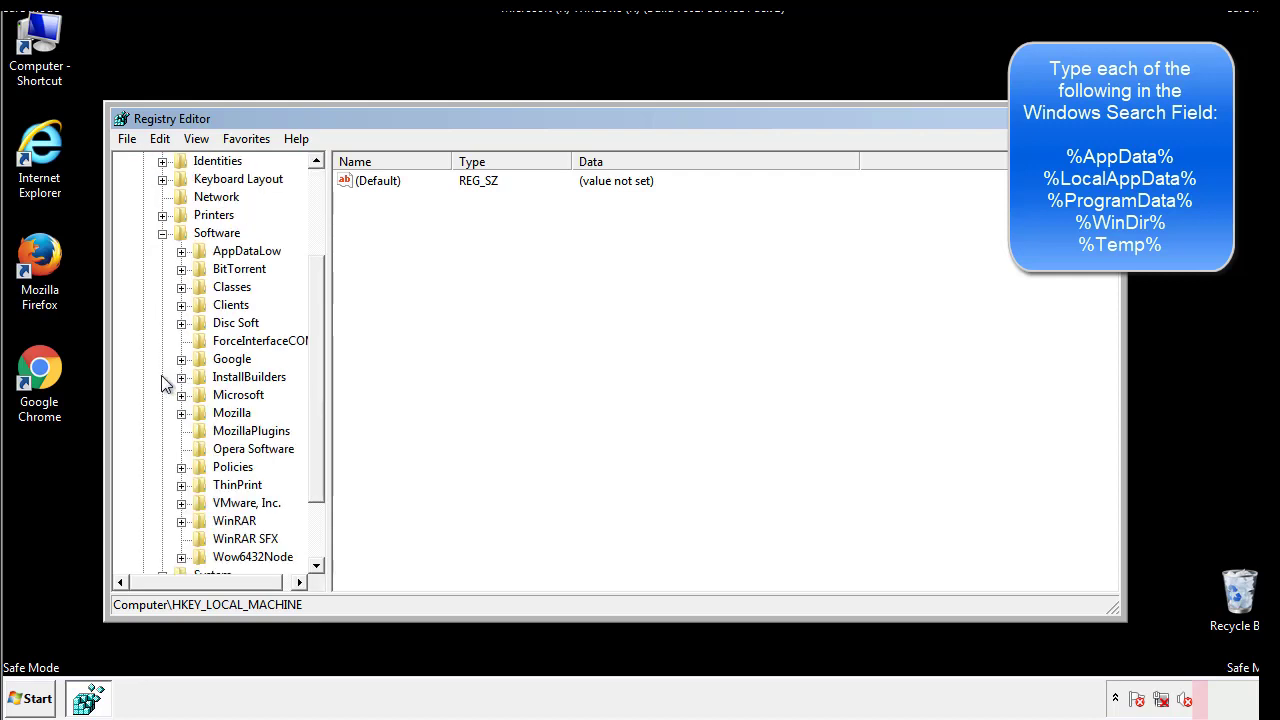
{"action": "left_click_drag", "start_coordinate": [314, 363], "coordinate": [314, 381]}
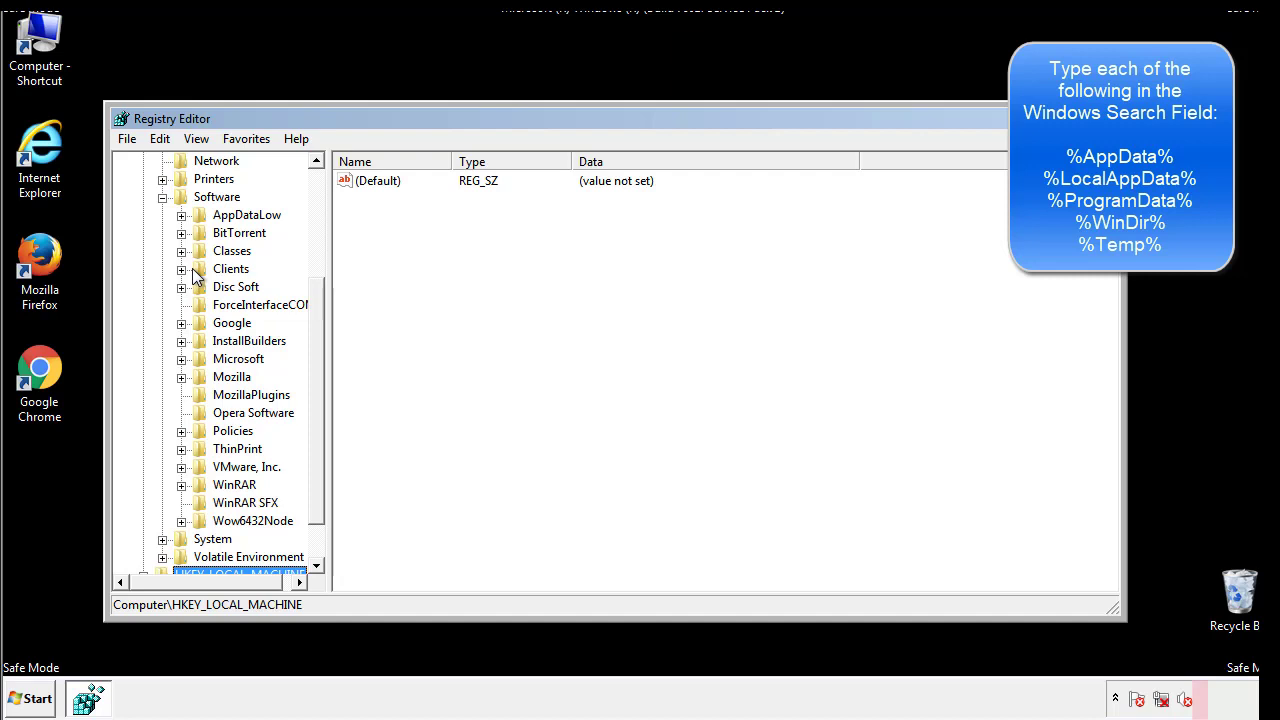
{"action": "left_click", "coordinate": [181, 359]}
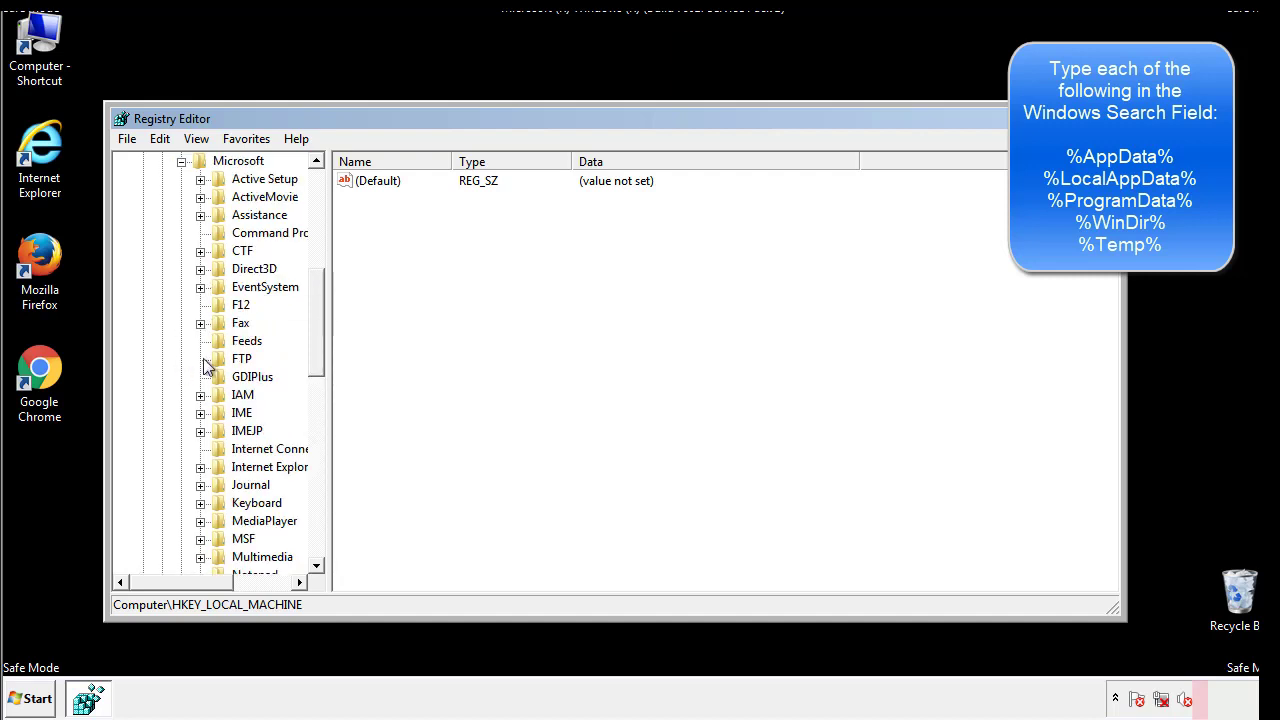
{"action": "left_click_drag", "start_coordinate": [314, 292], "coordinate": [316, 423]}
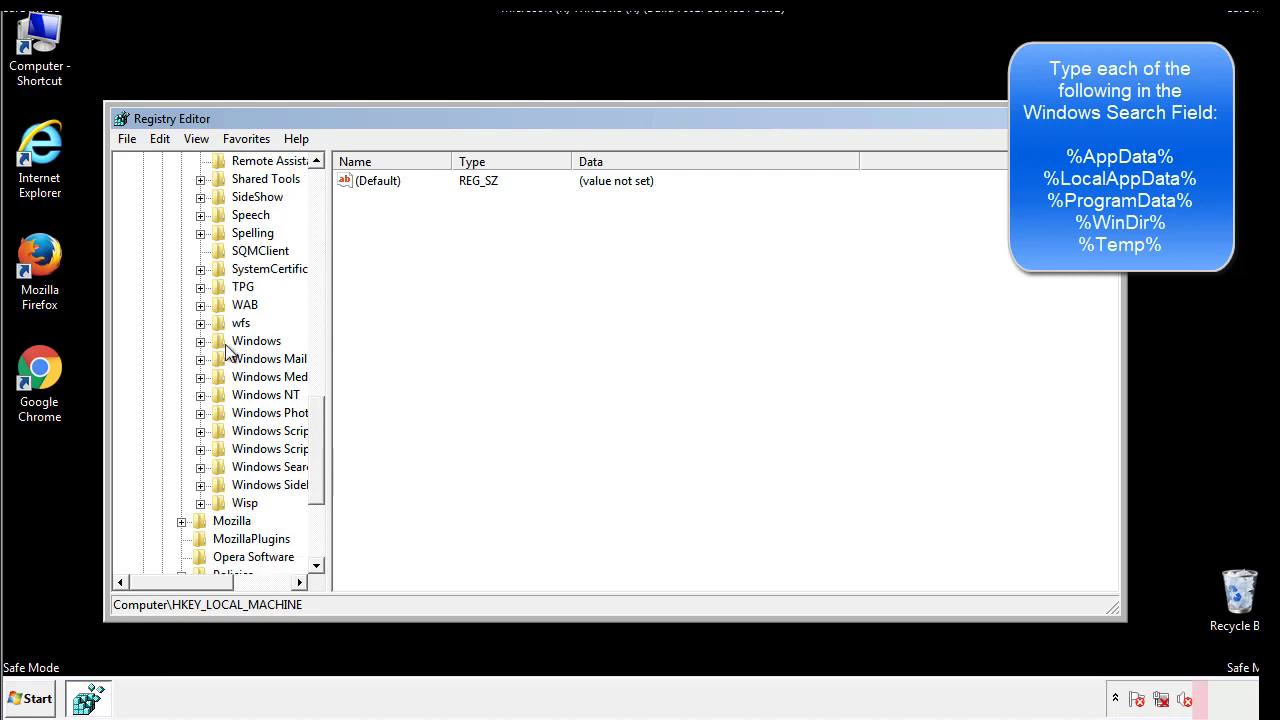
{"action": "left_click", "coordinate": [200, 341]}
{"action": "left_click", "coordinate": [219, 359]}
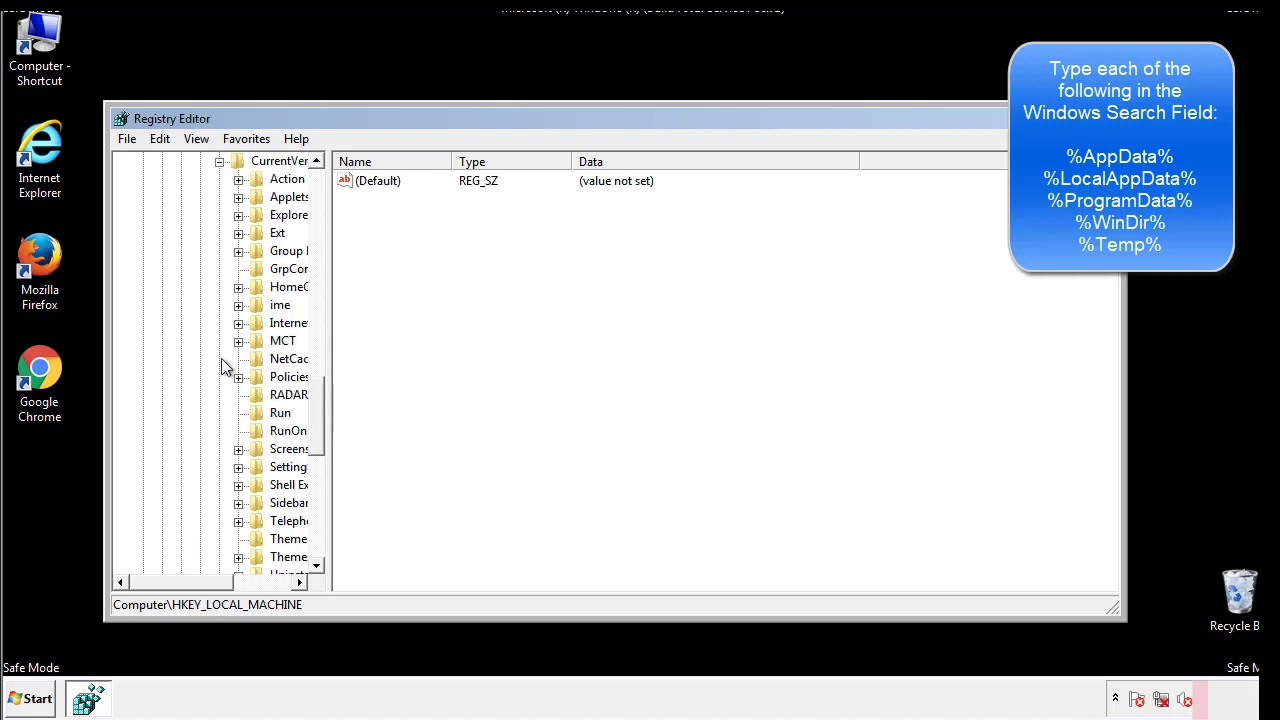
{"action": "left_click_drag", "start_coordinate": [194, 588], "coordinate": [225, 582]}
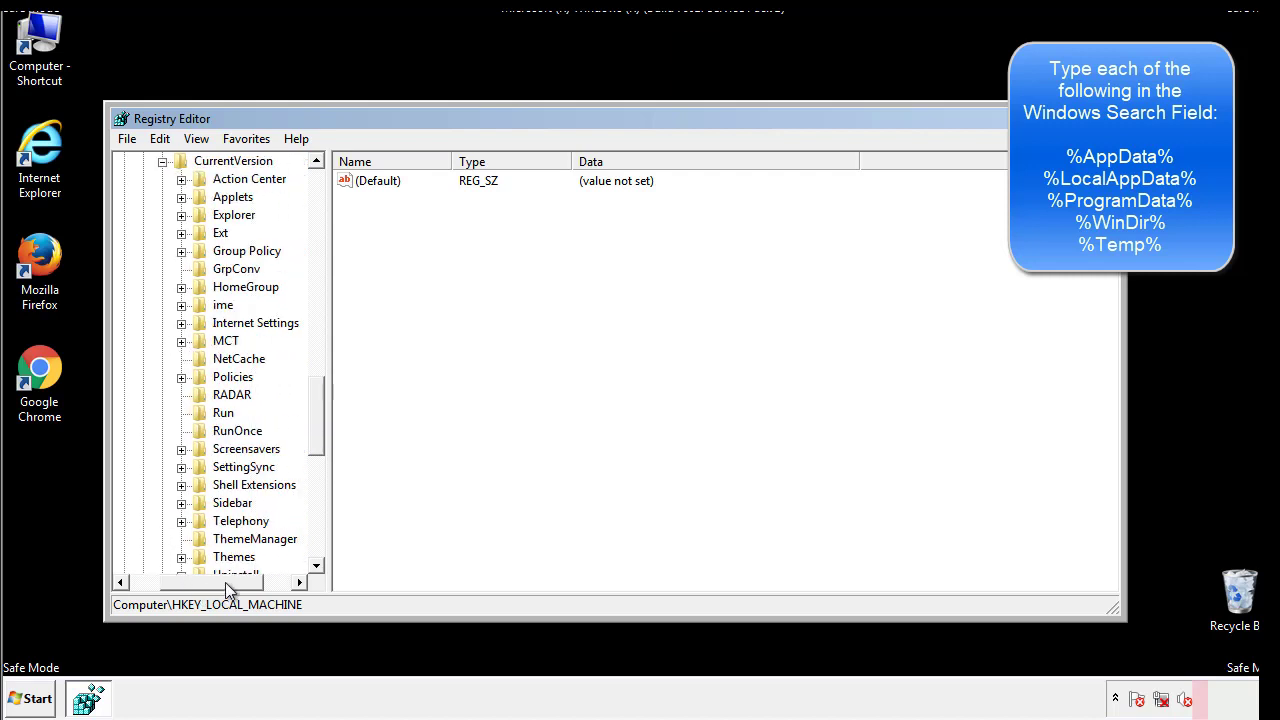
- Review the current user's Run key, which holds only the DAEMON Tools DTAgent value
{"action": "left_click", "coordinate": [220, 411]}
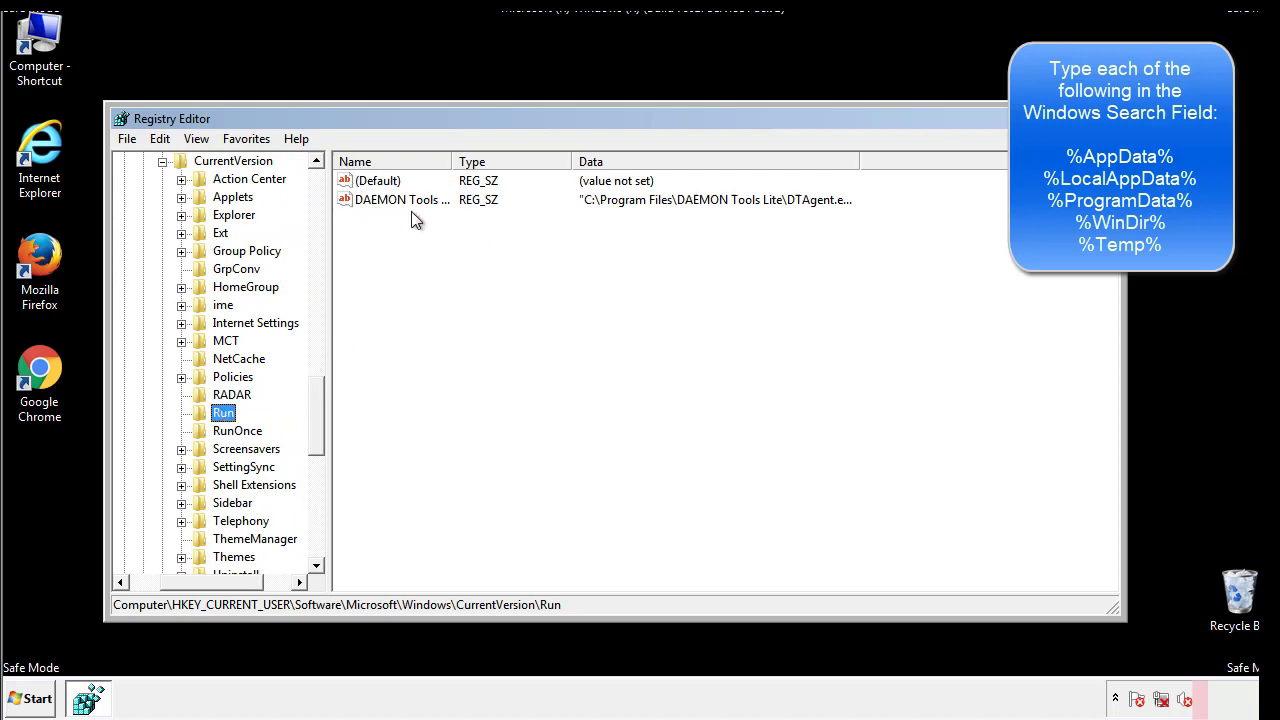
{"action": "left_click", "coordinate": [548, 235]}
{"action": "left_click_drag", "start_coordinate": [373, 290], "coordinate": [425, 226]}
{"action": "left_click_drag", "start_coordinate": [212, 579], "coordinate": [182, 581]}
{"action": "left_click_drag", "start_coordinate": [324, 437], "coordinate": [316, 418]}
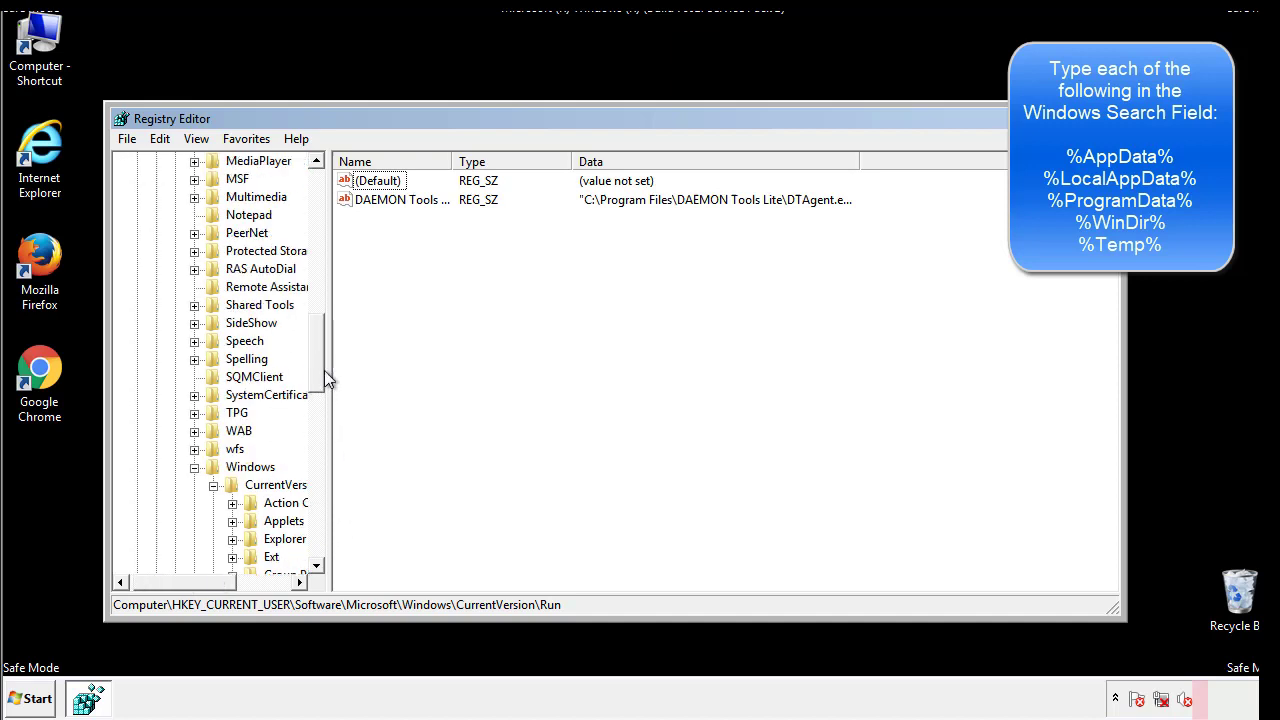
- Collapse the Windows key and use Edit > Find with '%tem' to reach the Temporary Files cache key
{"action": "left_click", "coordinate": [196, 468]}
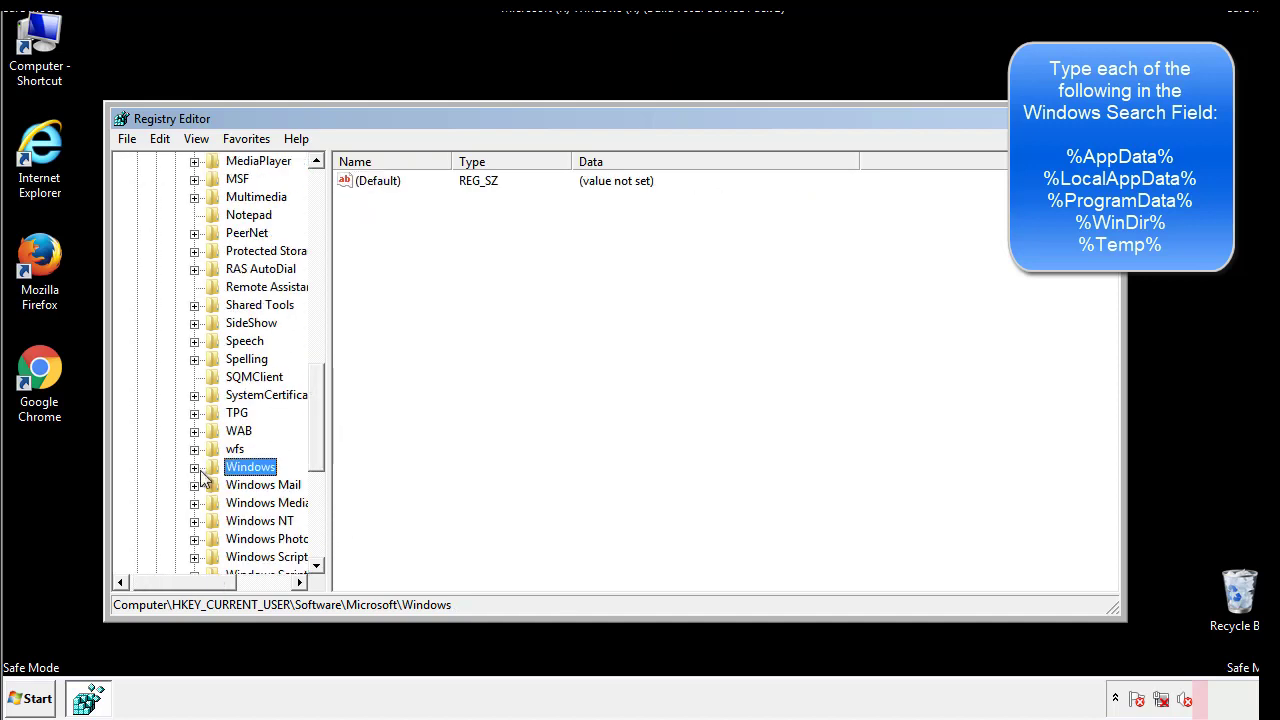
{"action": "left_click_drag", "start_coordinate": [321, 445], "coordinate": [322, 247]}
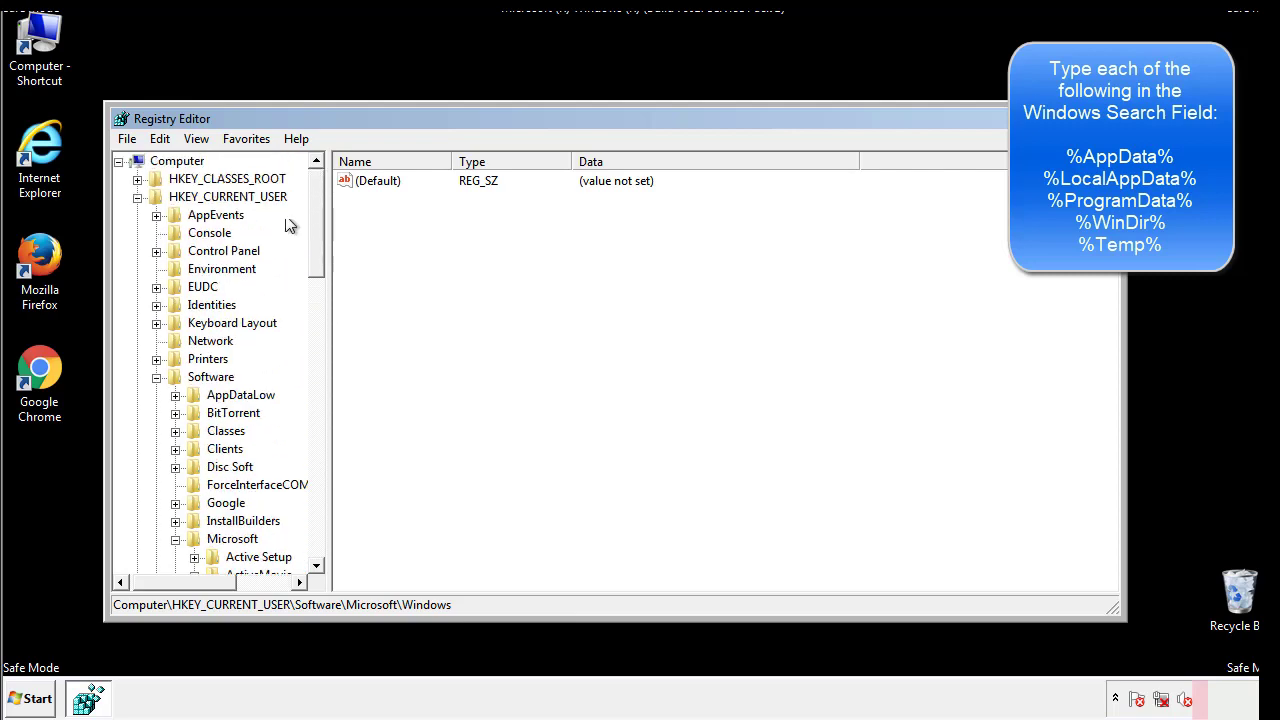
{"action": "left_click", "coordinate": [165, 140]}
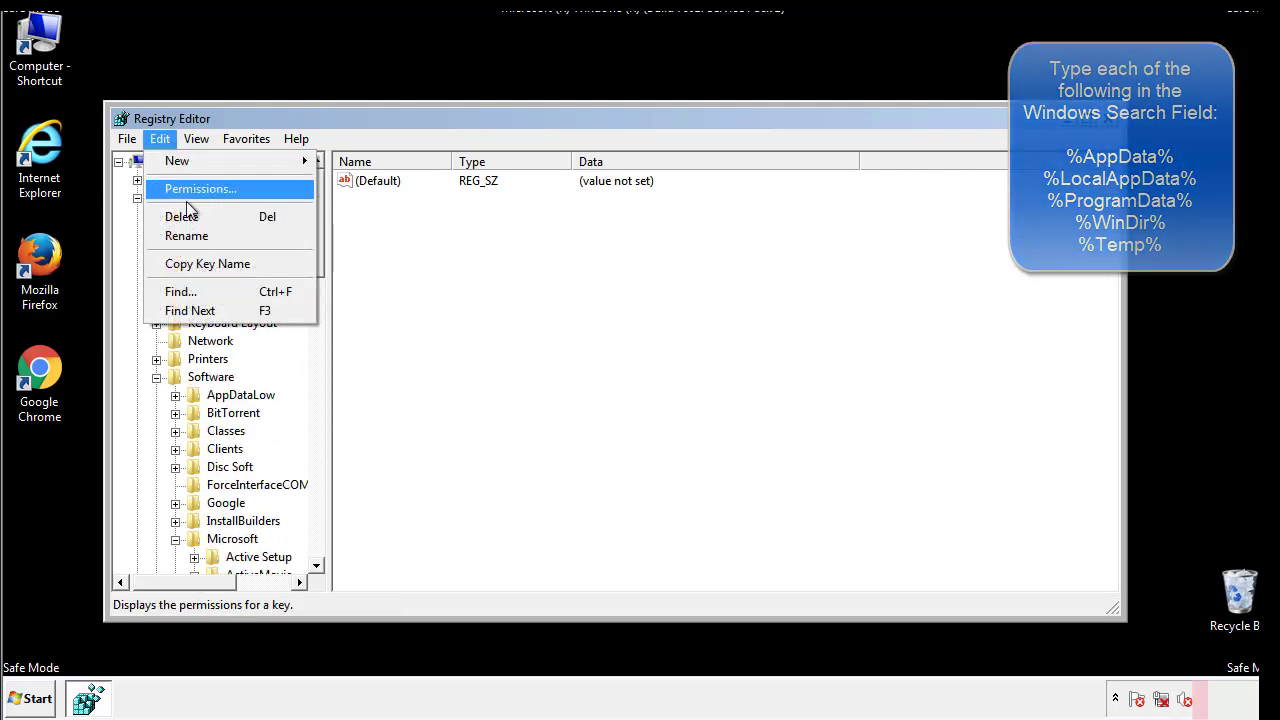
{"action": "left_click", "coordinate": [180, 291]}
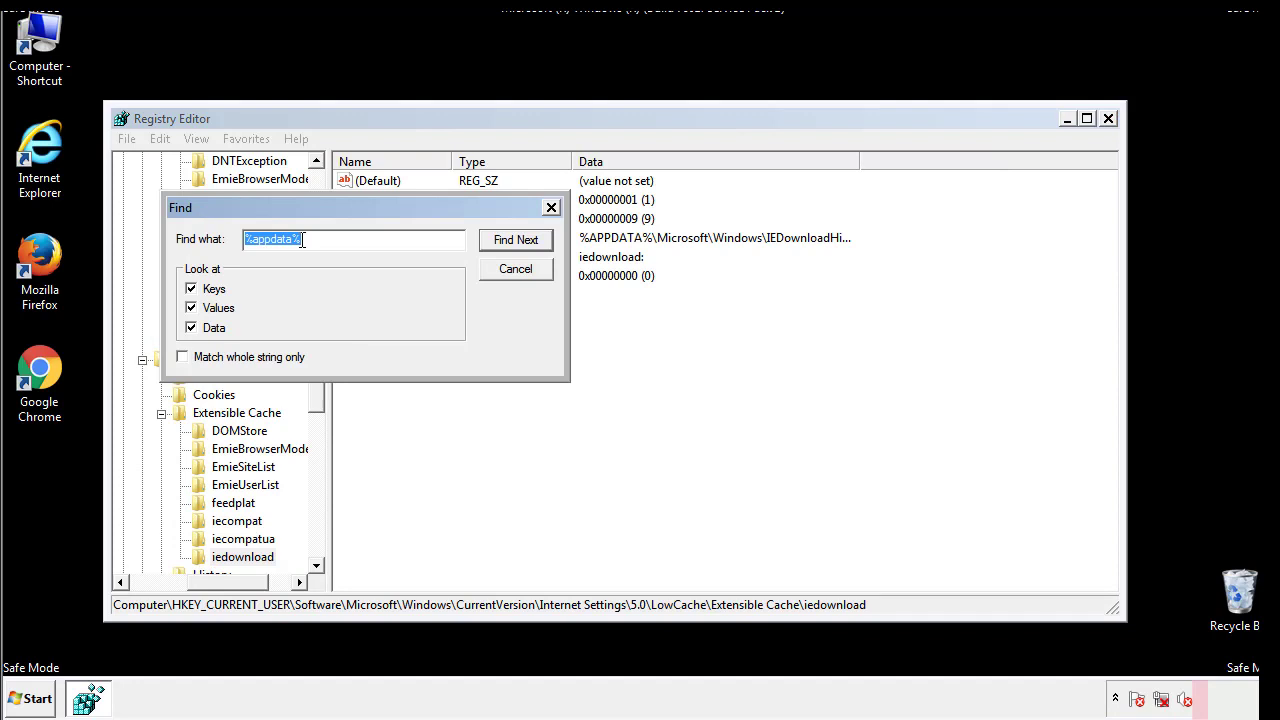
{"action": "type", "text": "%temp%"}
{"action": "key", "text": "Return"}
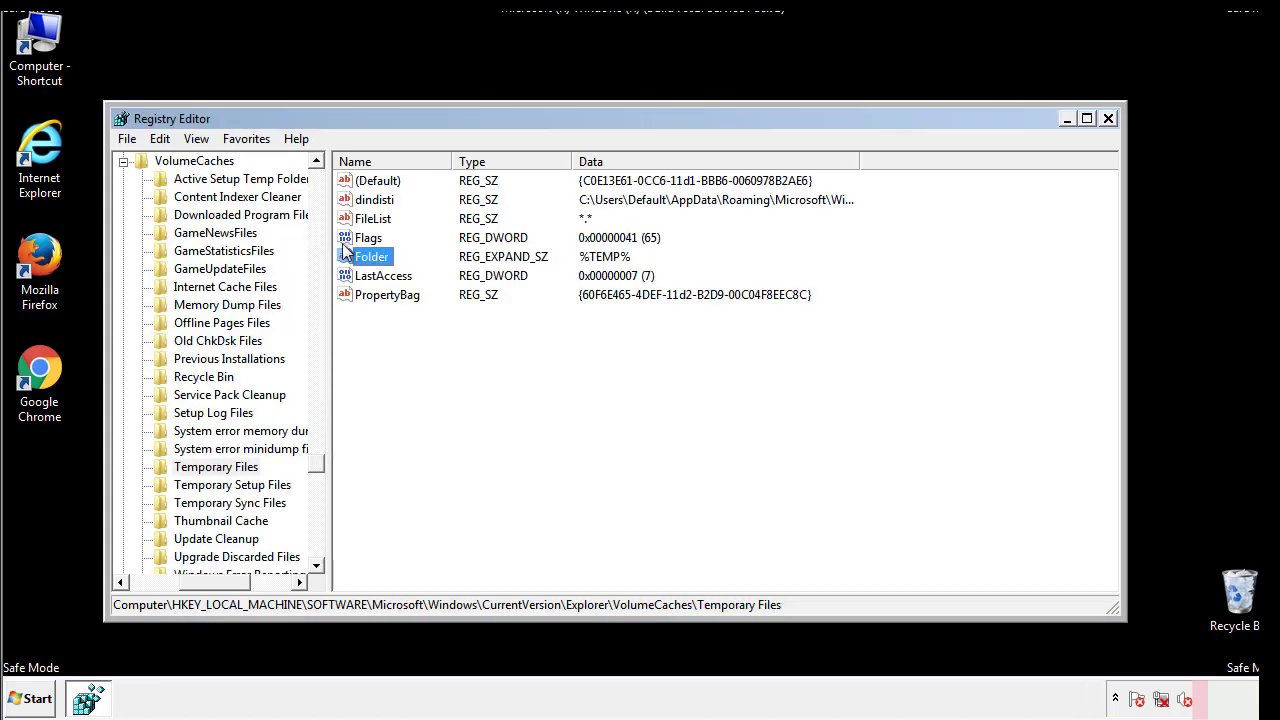
- Delete every Temporary Files value except (Default), including dindisti
{"action": "left_click", "coordinate": [528, 350]}
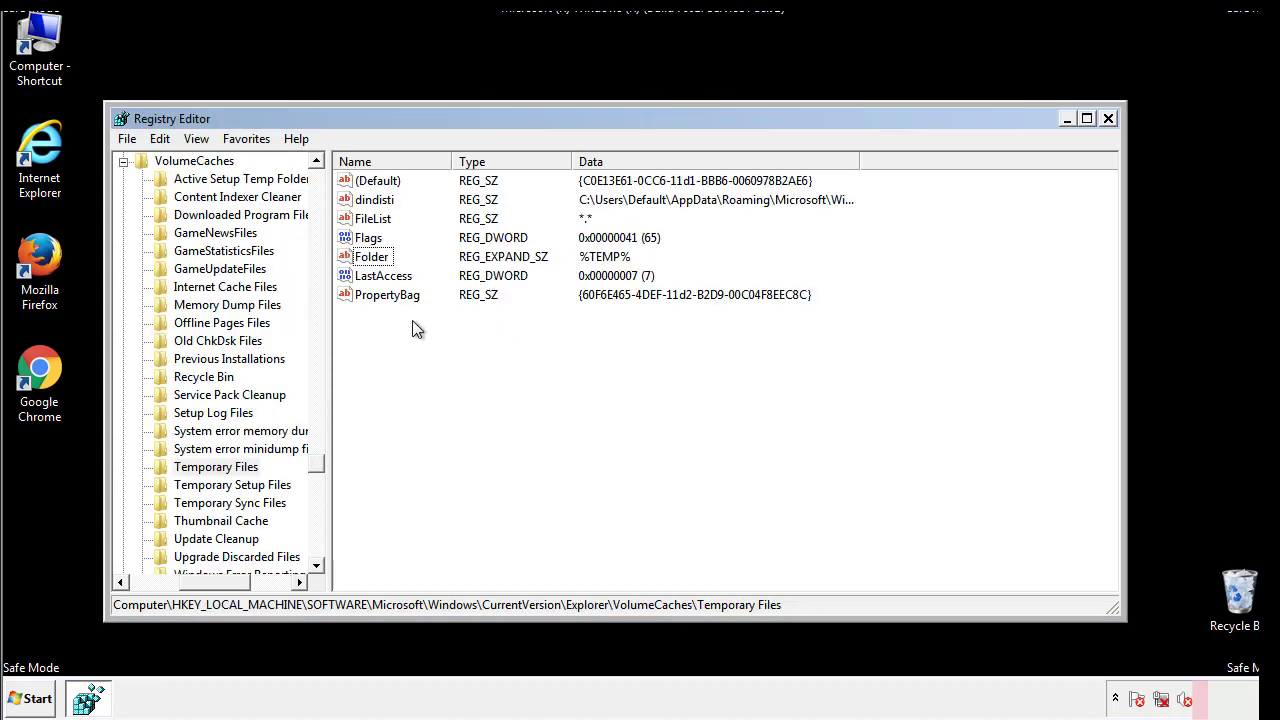
{"action": "left_click_drag", "start_coordinate": [411, 319], "coordinate": [362, 186]}
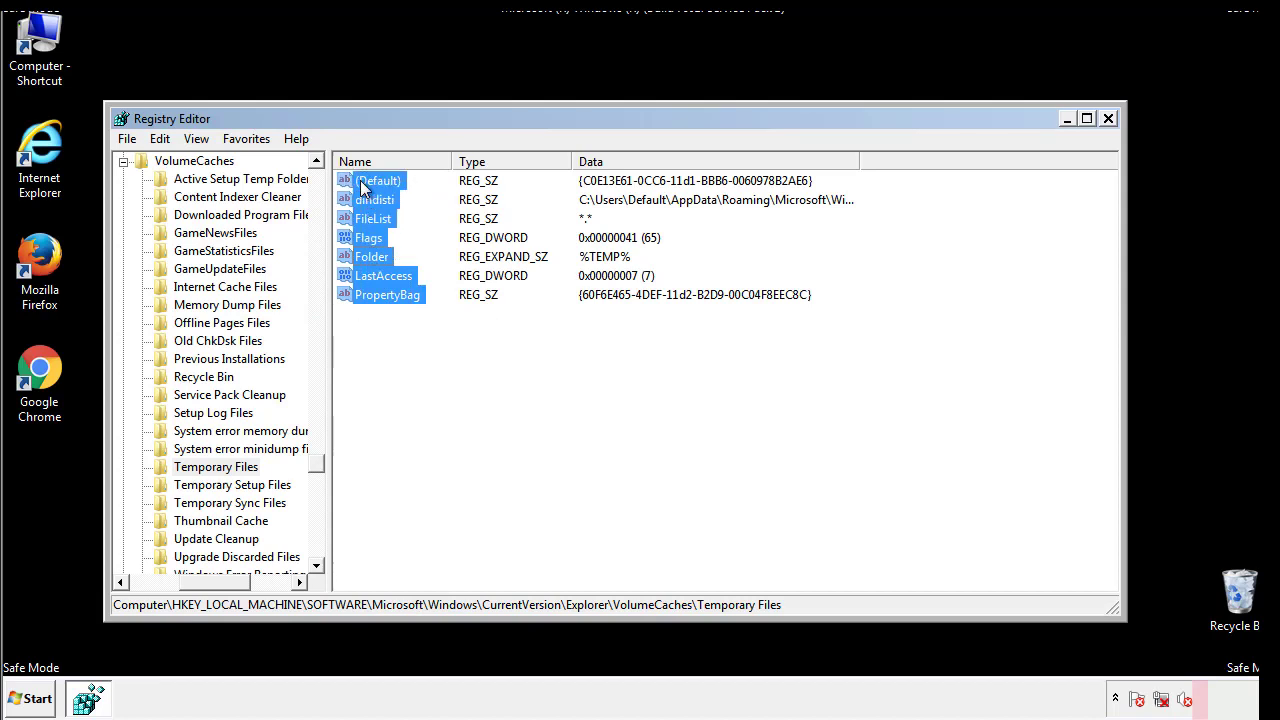
{"action": "right_click", "coordinate": [362, 188]}
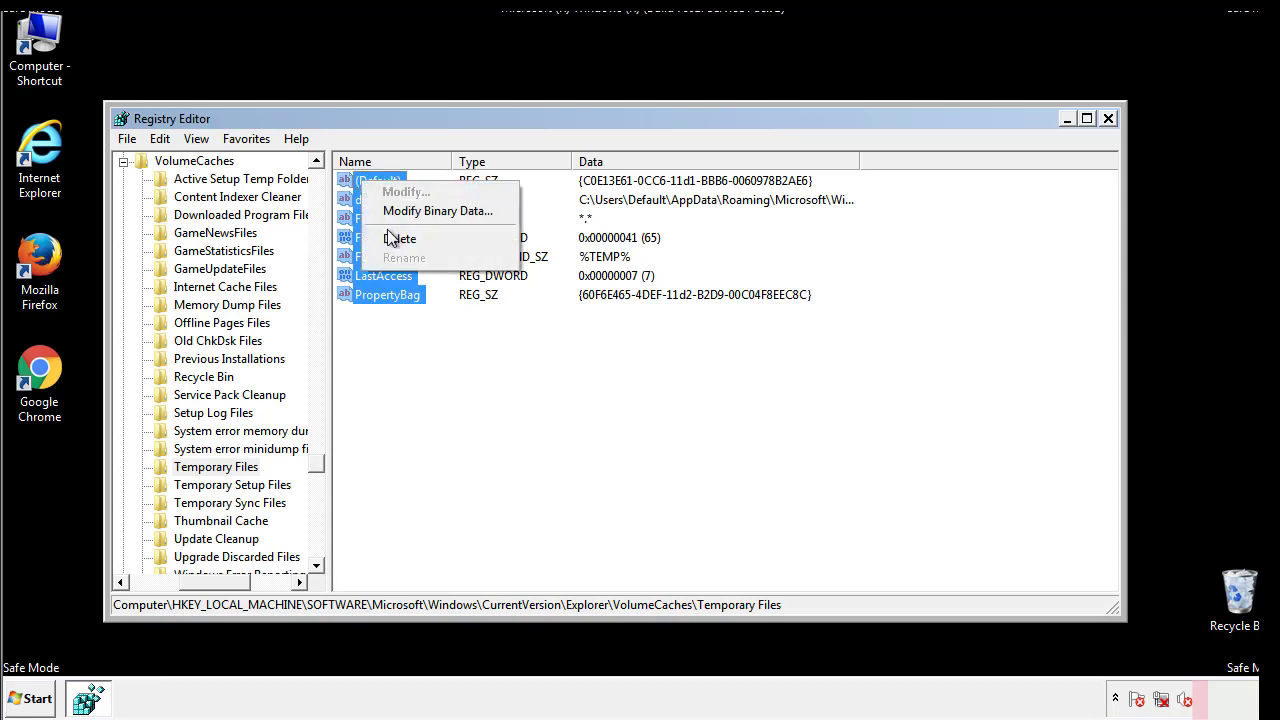
{"action": "left_click", "coordinate": [390, 240]}
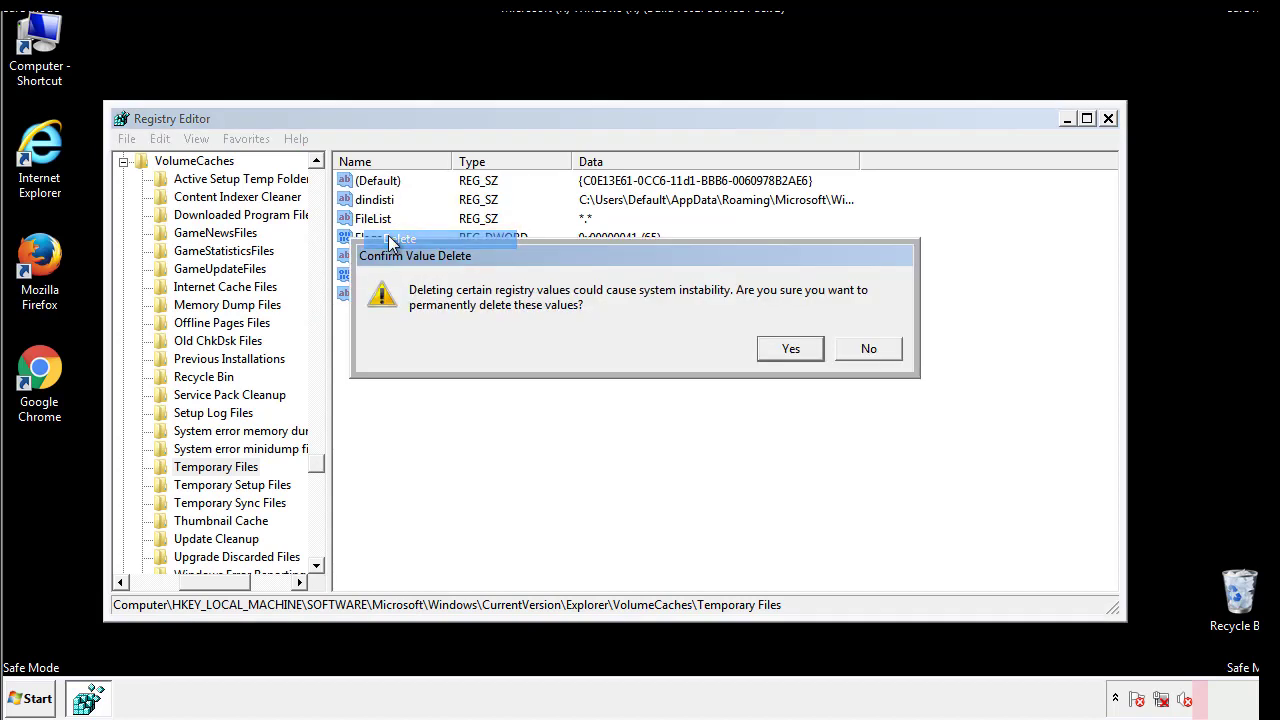
{"action": "left_click", "coordinate": [789, 348]}
{"action": "left_click", "coordinate": [446, 246]}
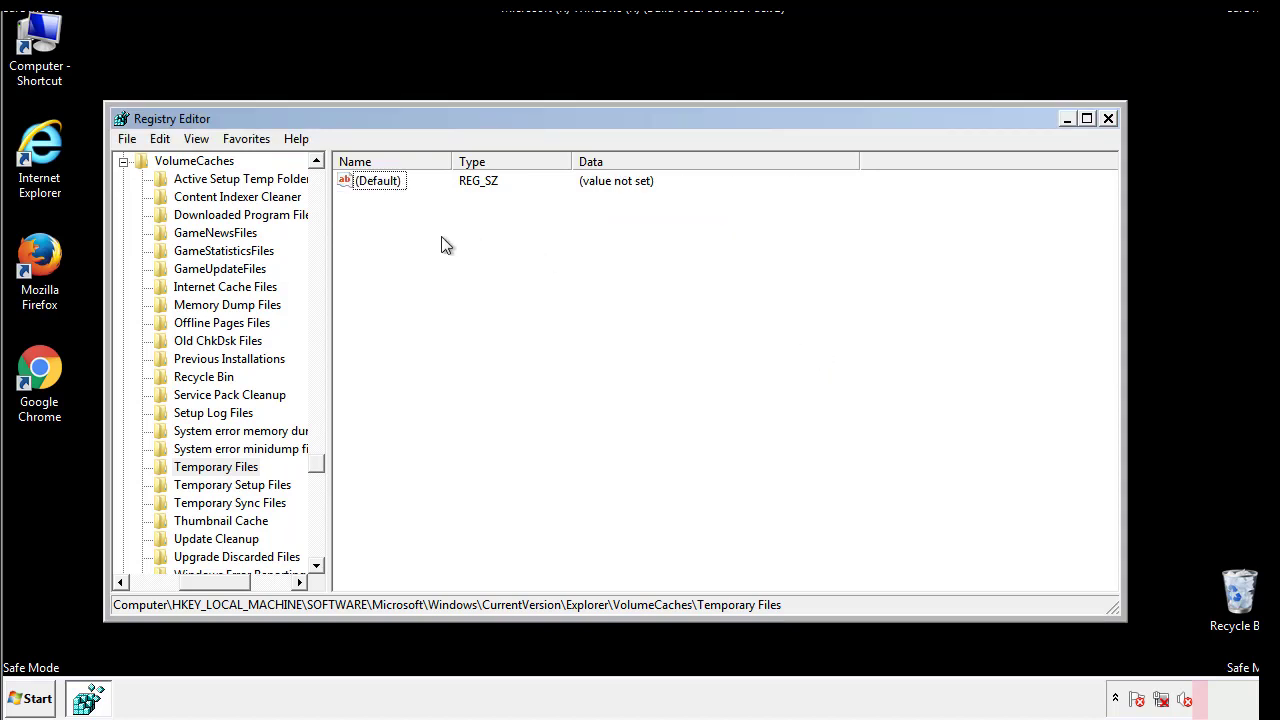
- Close Registry Editor and launch msconfig from the Start menu search box
{"action": "left_click", "coordinate": [1109, 119]}
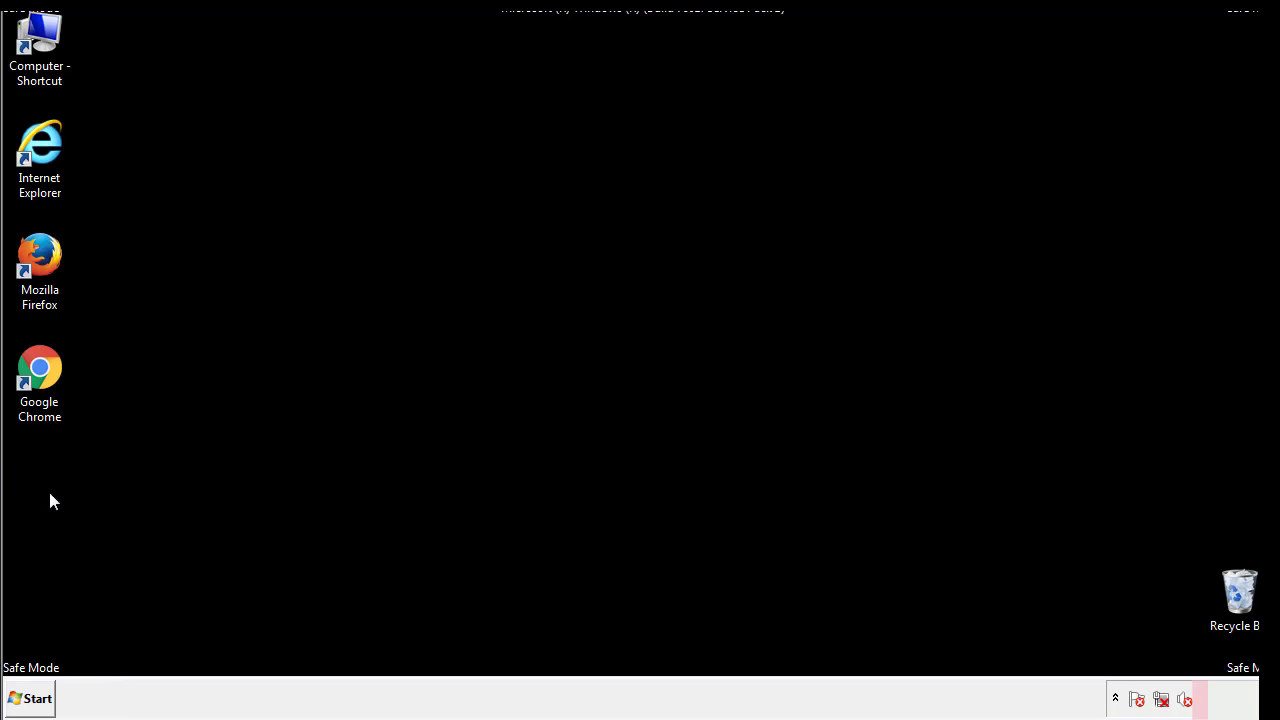
{"action": "left_click", "coordinate": [26, 699]}
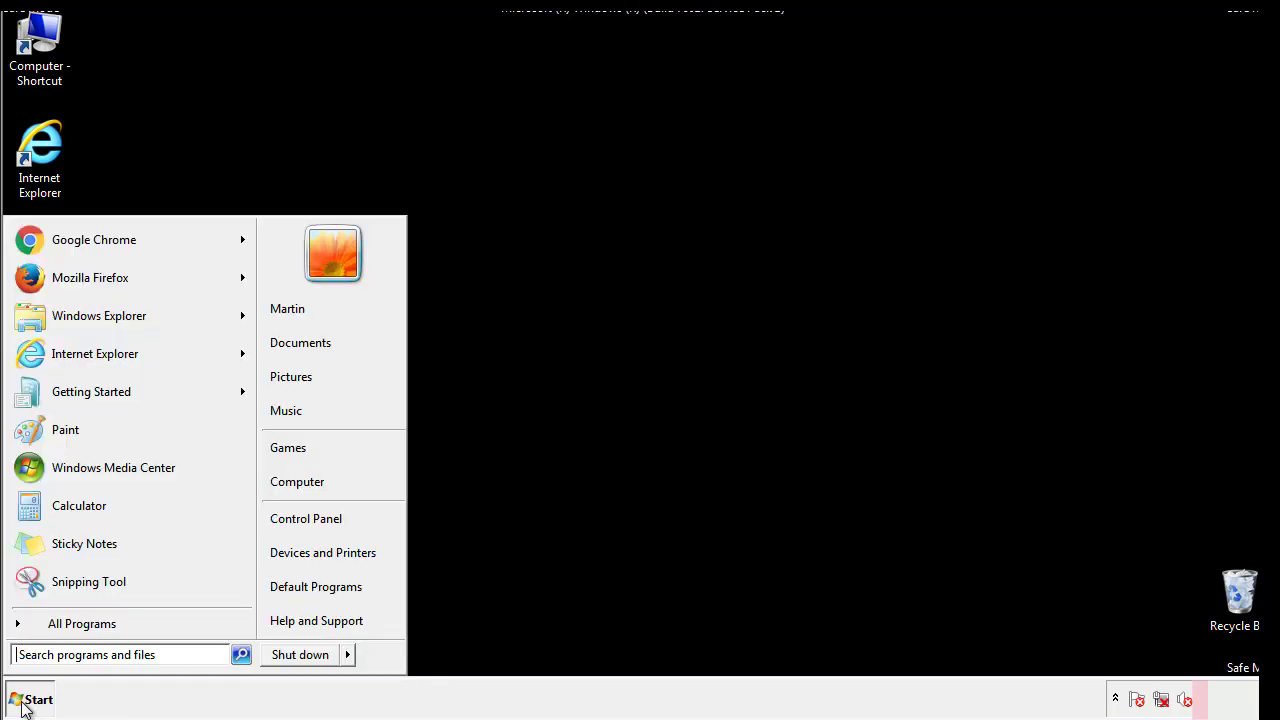
{"action": "left_click", "coordinate": [69, 654]}
{"action": "type", "text": "mscon"}
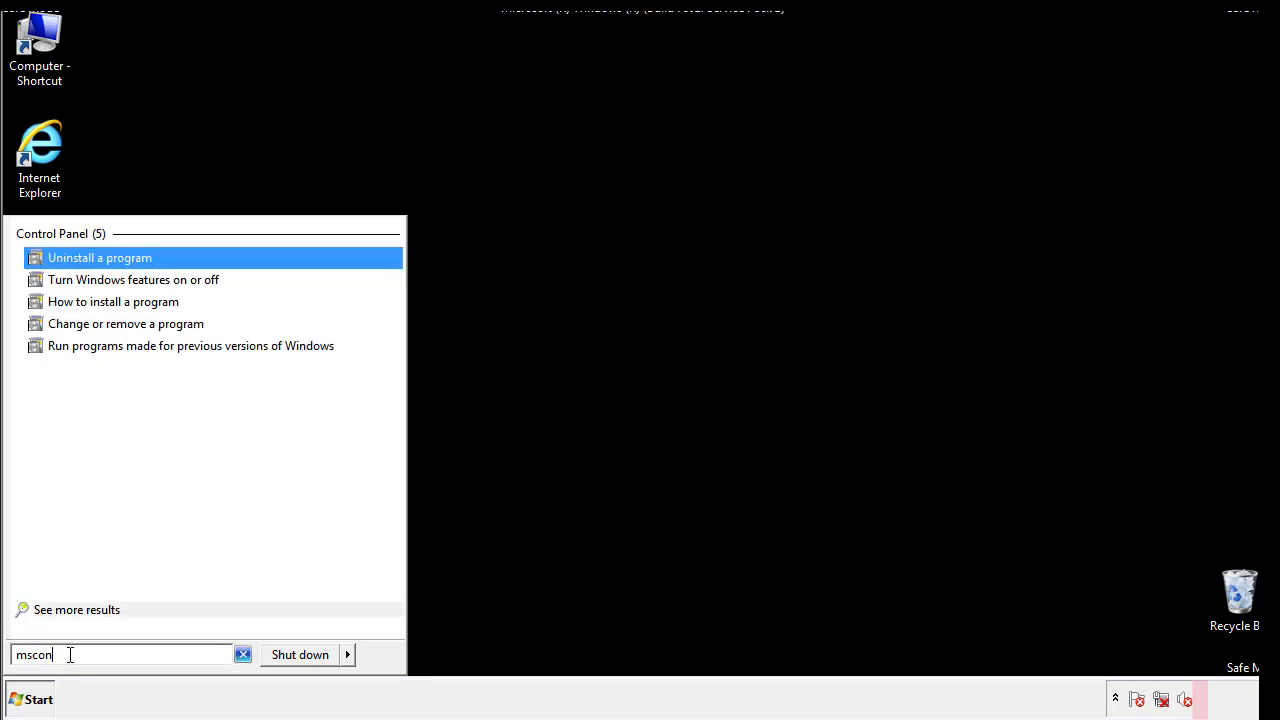
{"action": "type", "text": "fig"}
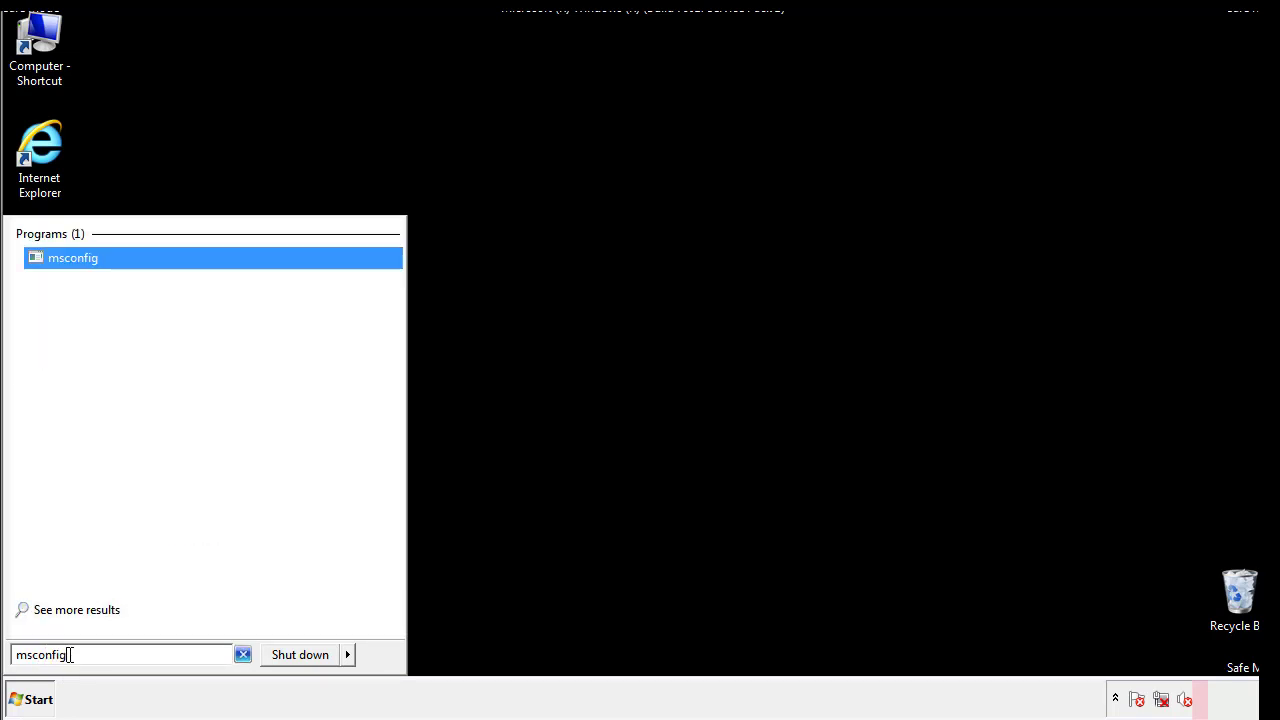
{"action": "key", "text": "Return"}
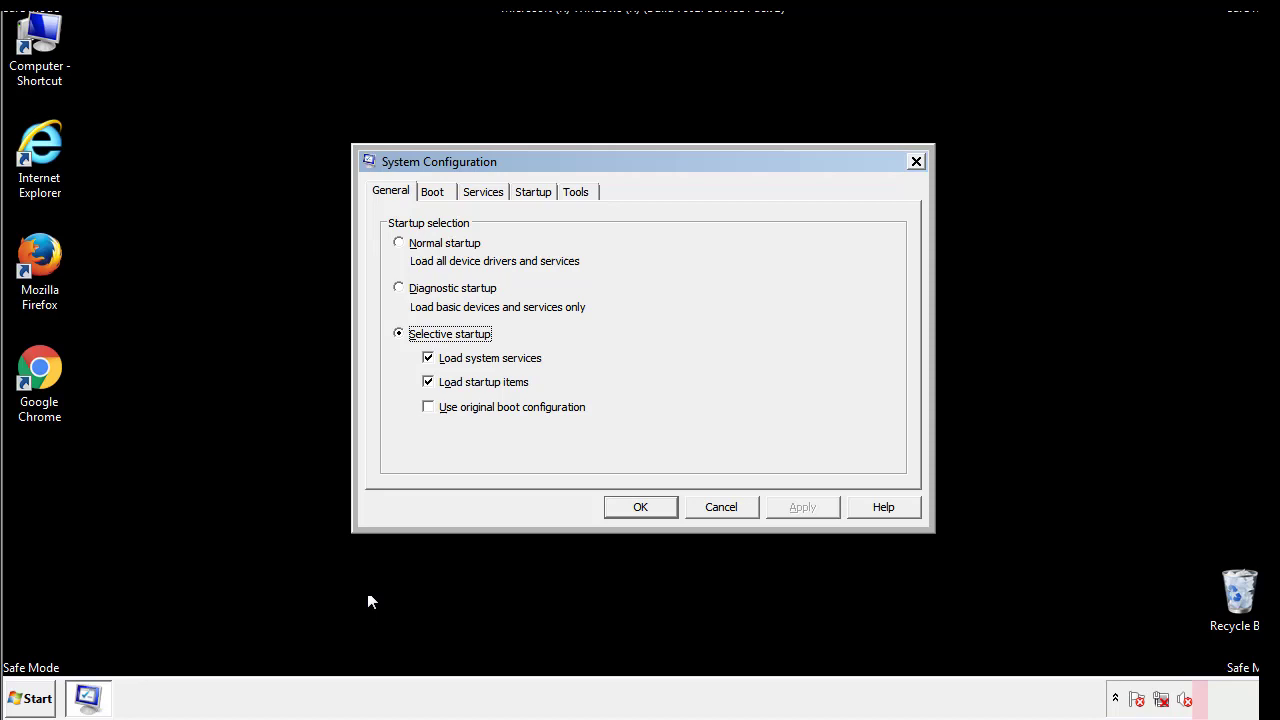
- Clear the Safe boot option on the Boot tab, apply it and restart Windows
{"action": "left_click", "coordinate": [434, 191]}
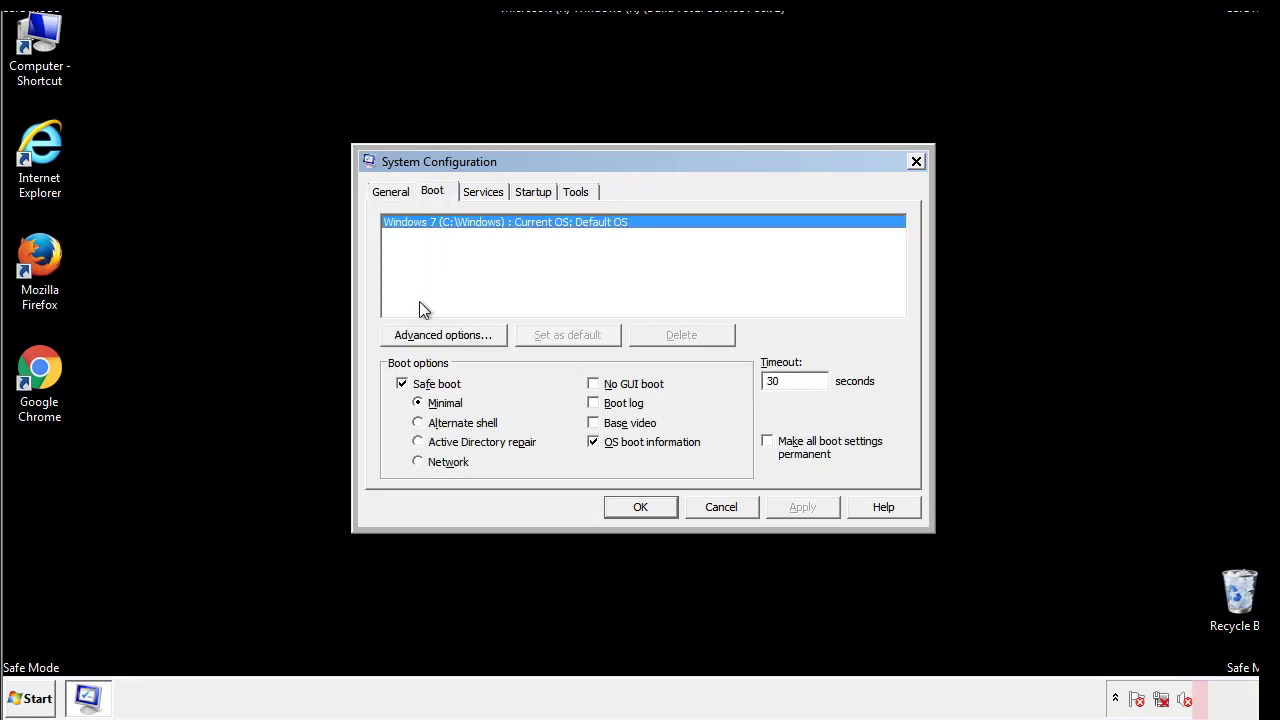
{"action": "left_click", "coordinate": [404, 387]}
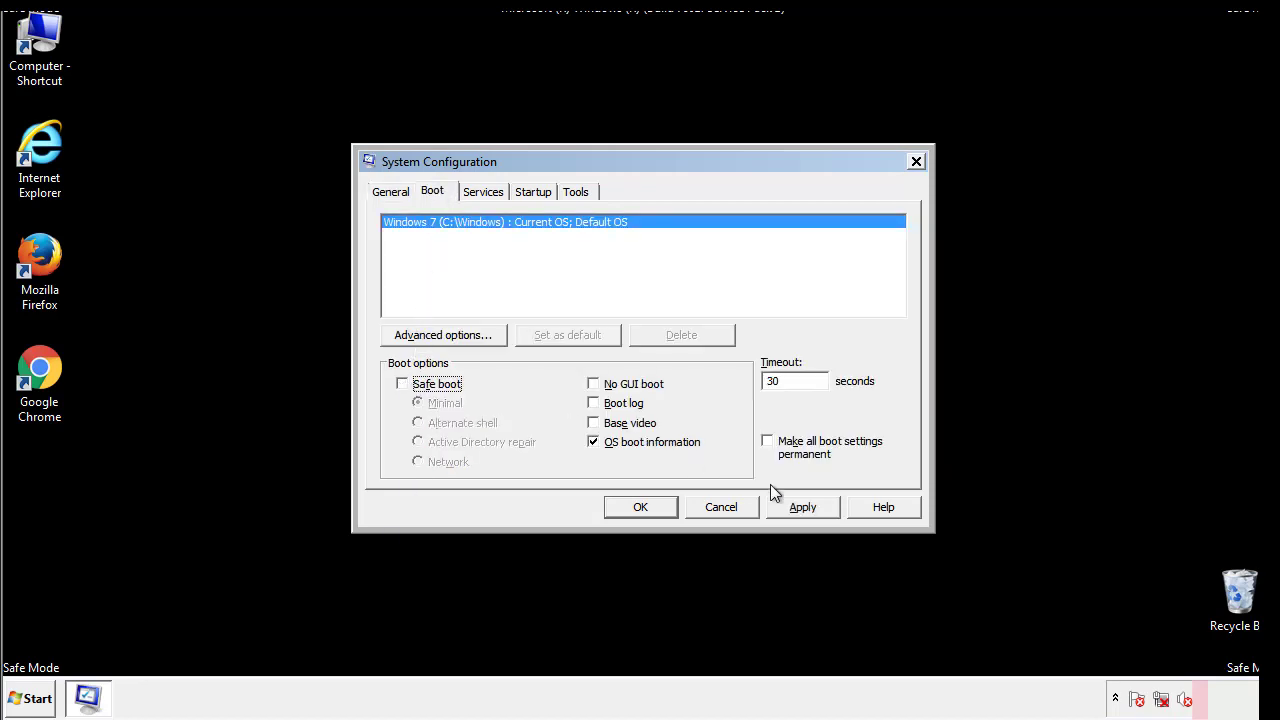
{"action": "left_click", "coordinate": [805, 506]}
{"action": "left_click", "coordinate": [637, 510]}
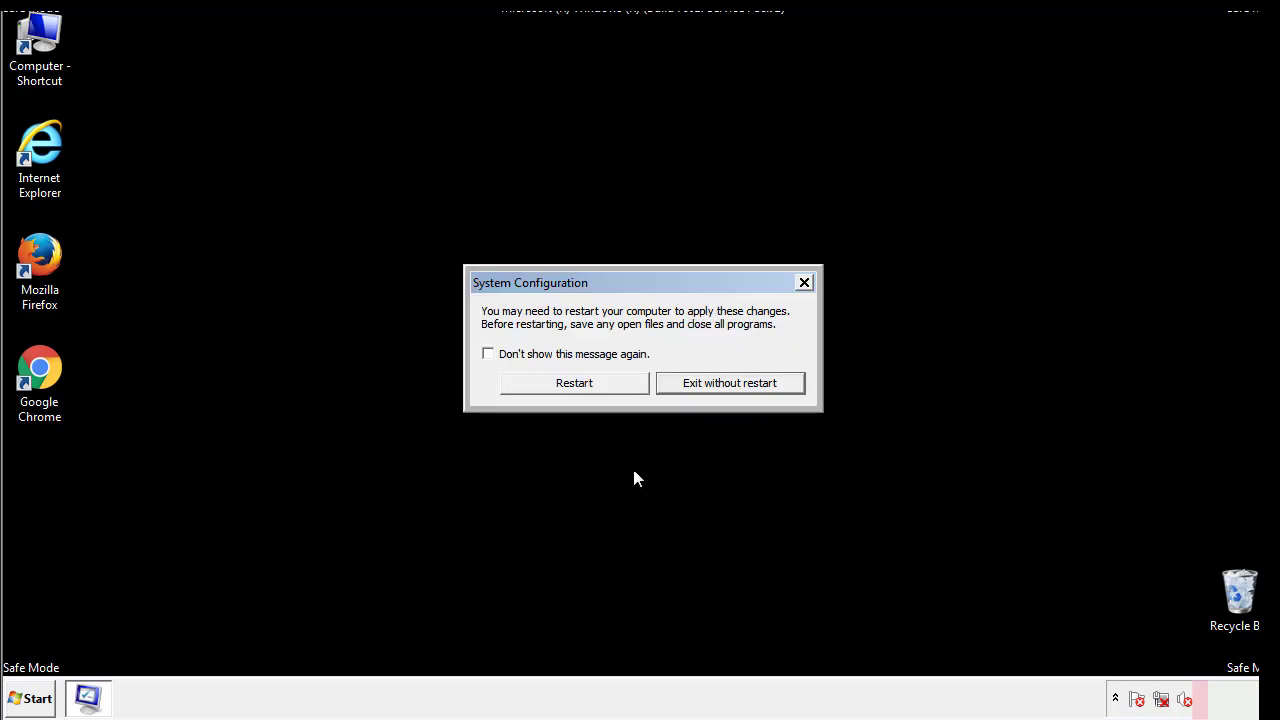
{"action": "left_click", "coordinate": [592, 390]}
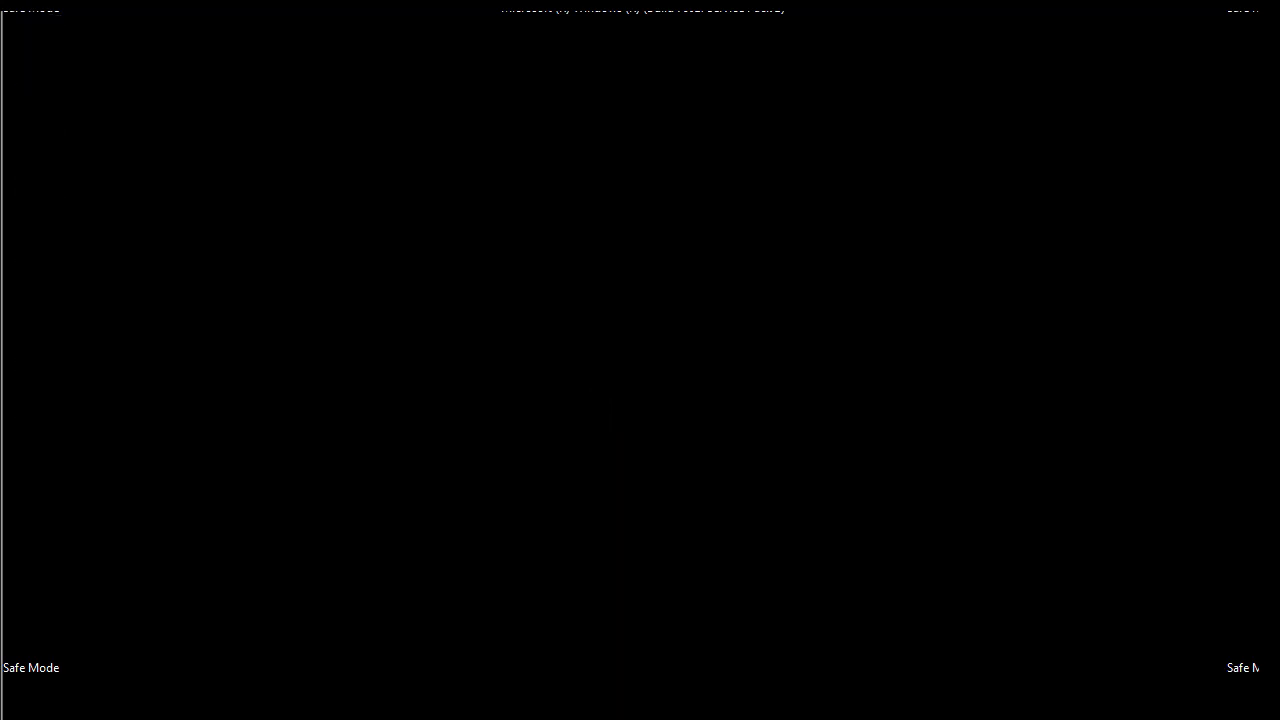